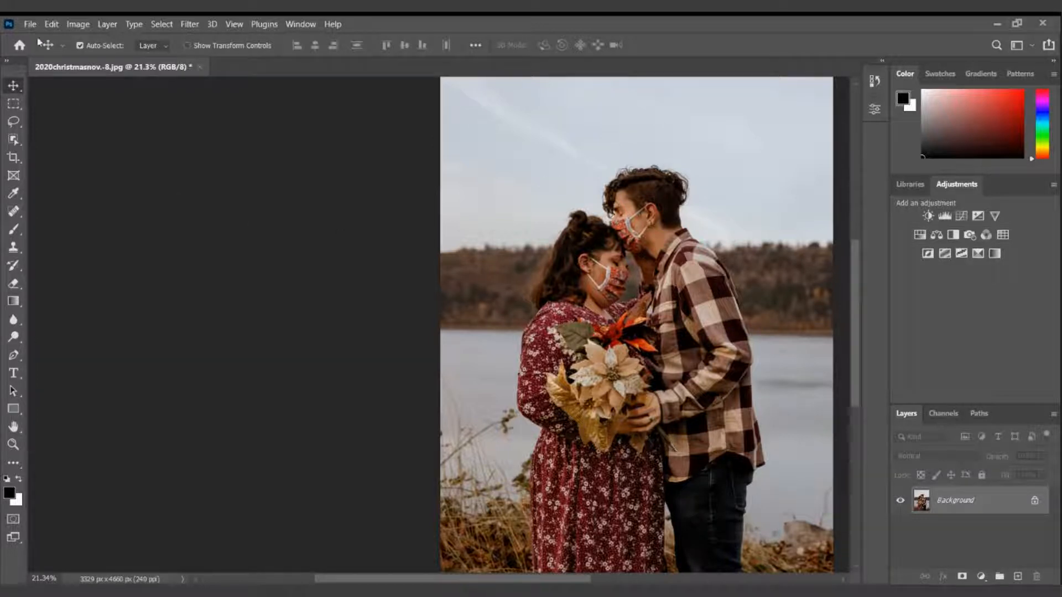
Step: Place the snowy_shimmer overlay from the PhotoshopSnow folder into the couple photo as an embedded object
click(30, 24)
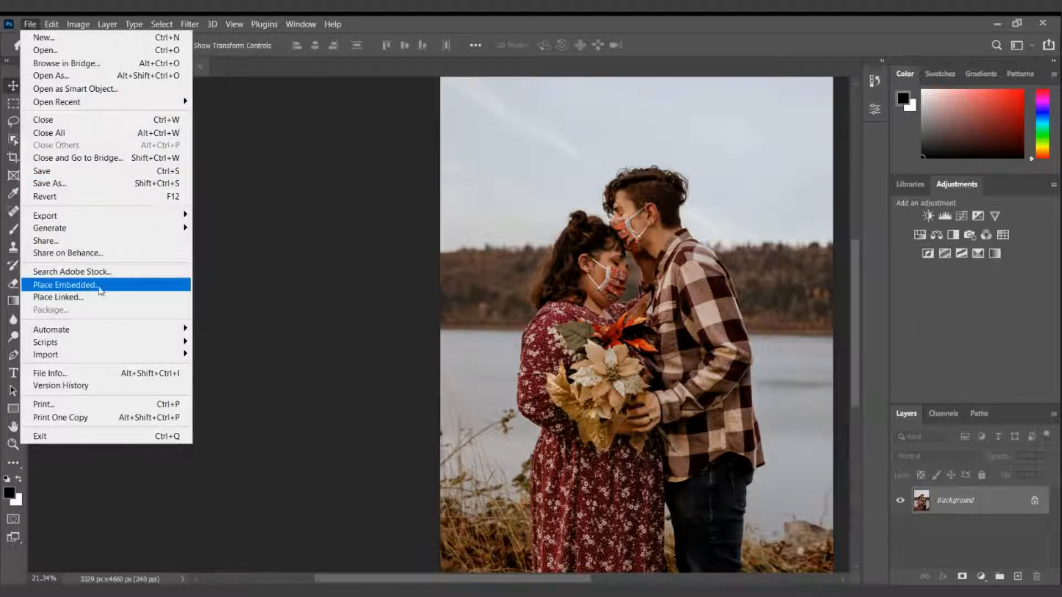
click(111, 285)
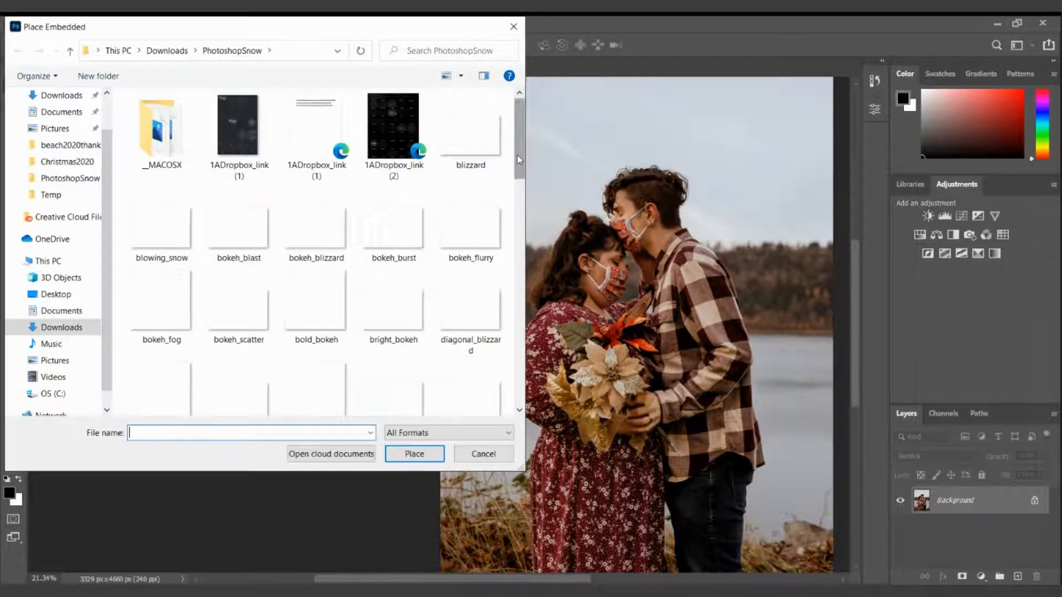
drag(517, 155, 505, 270)
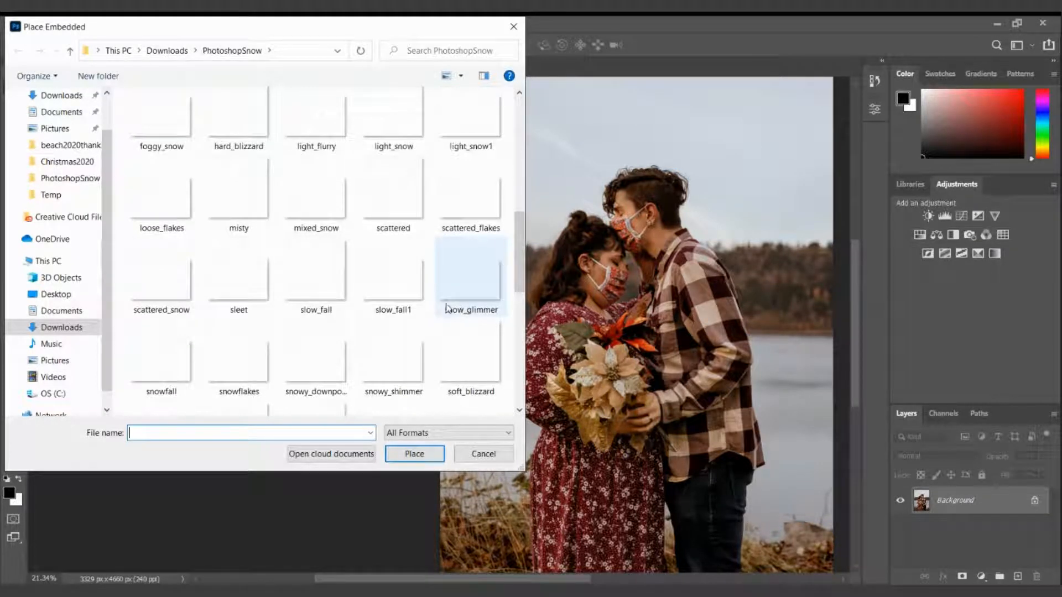
click(412, 365)
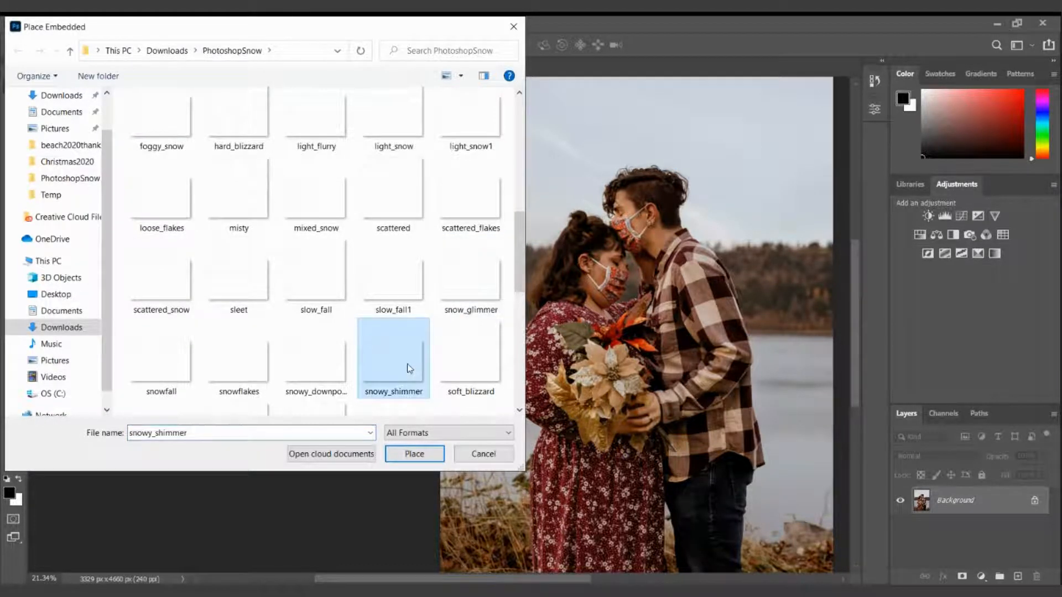
click(410, 455)
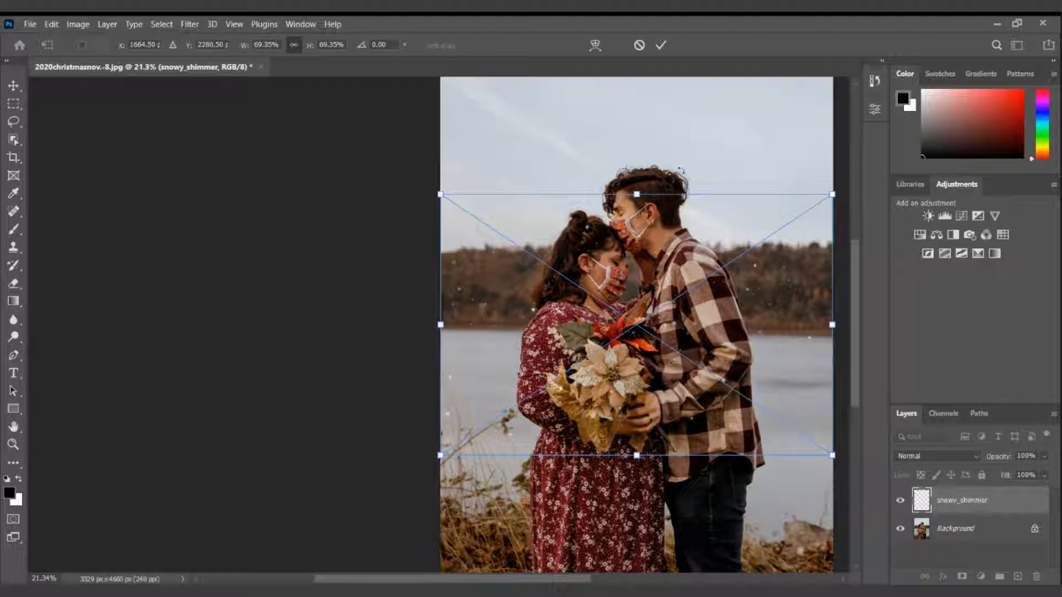
Step: Rotate the snow overlay 90° clockwise and scale it to about 119% so it covers the whole photo
right_click(694, 263)
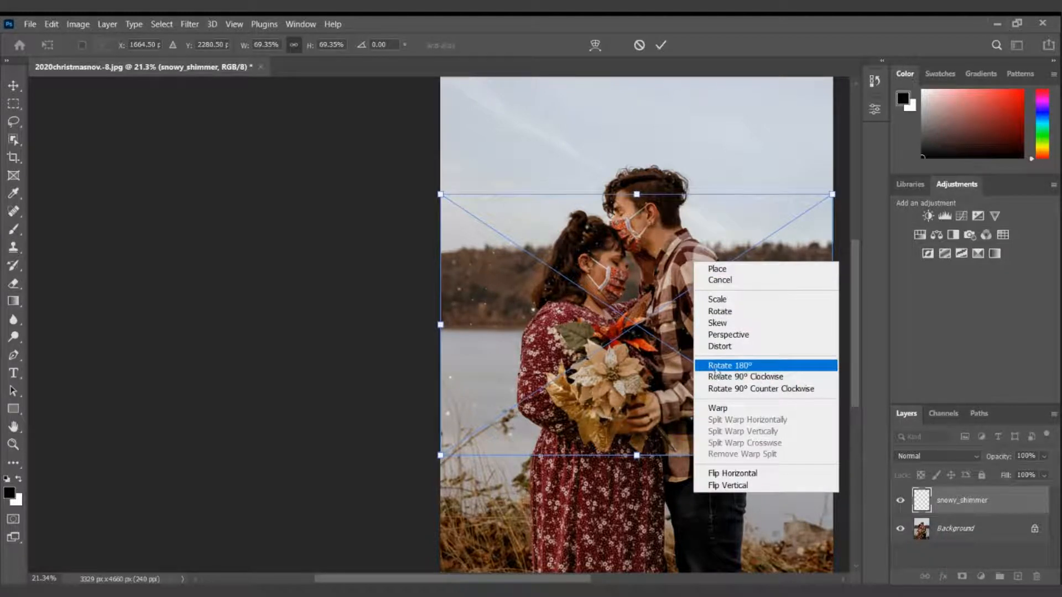
click(750, 377)
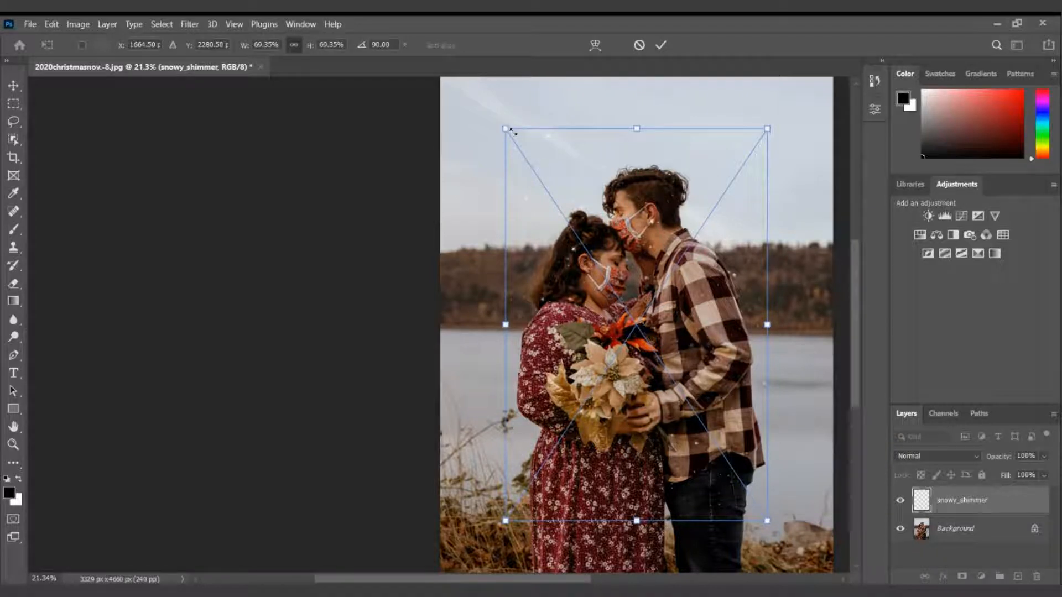
drag(511, 131, 434, 122)
scroll(561, 348, down, 3)
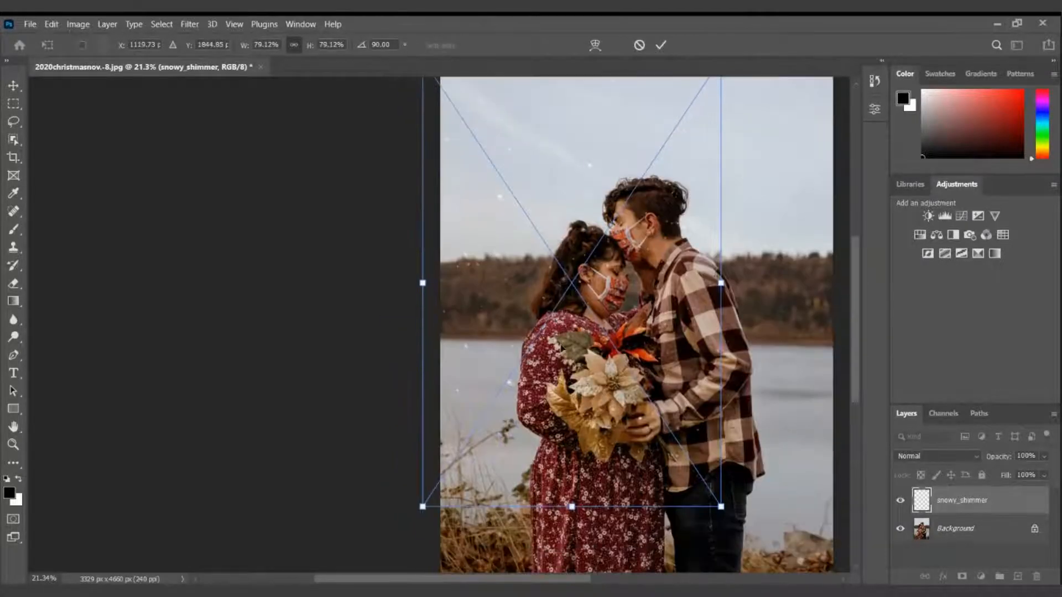
scroll(636, 327, down, 2)
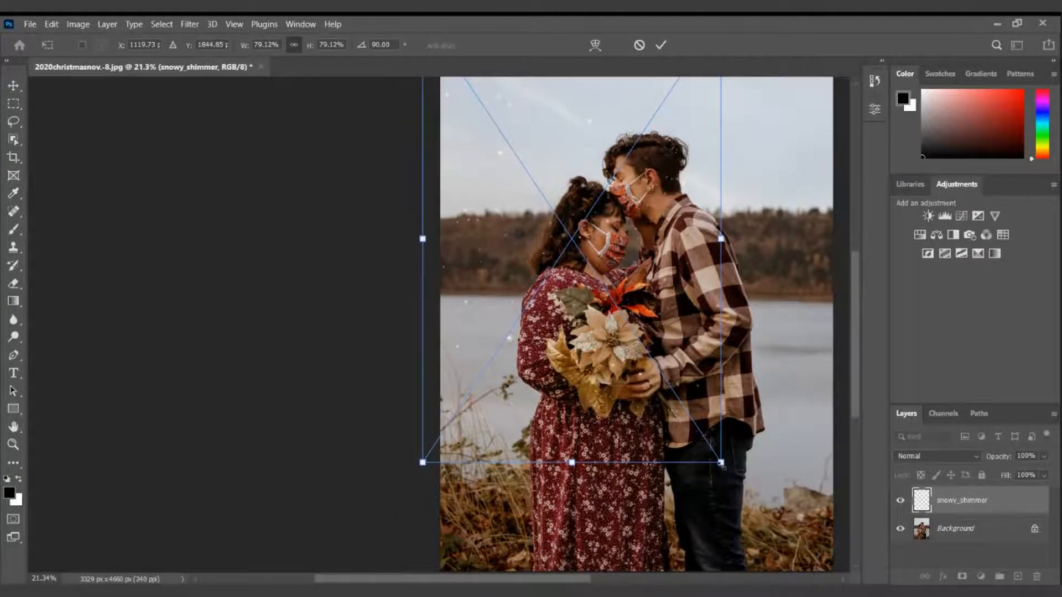
drag(721, 464, 878, 569)
scroll(716, 423, up, 2)
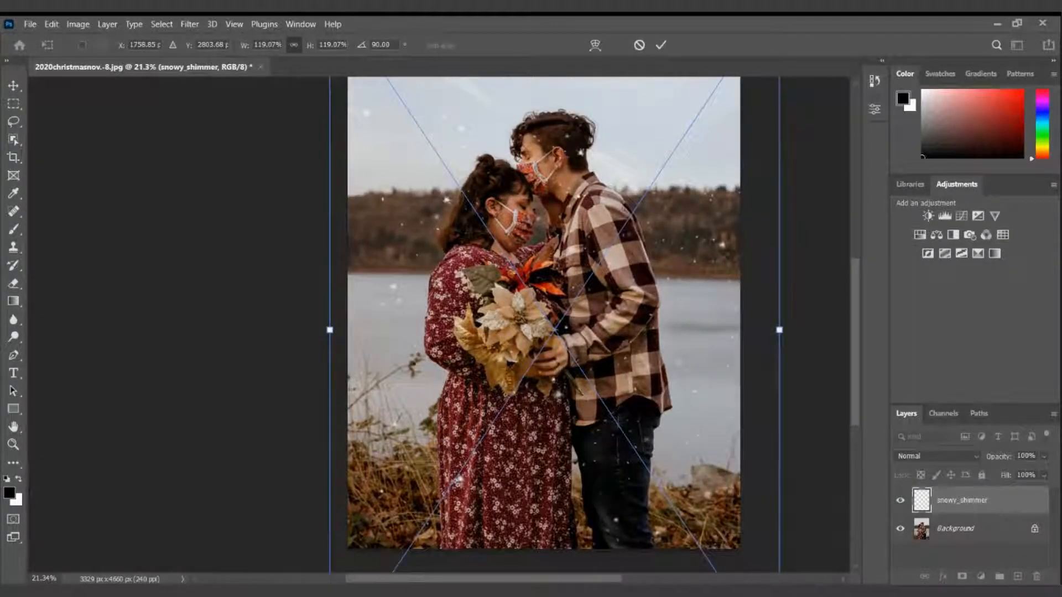
scroll(384, 580, left, 2)
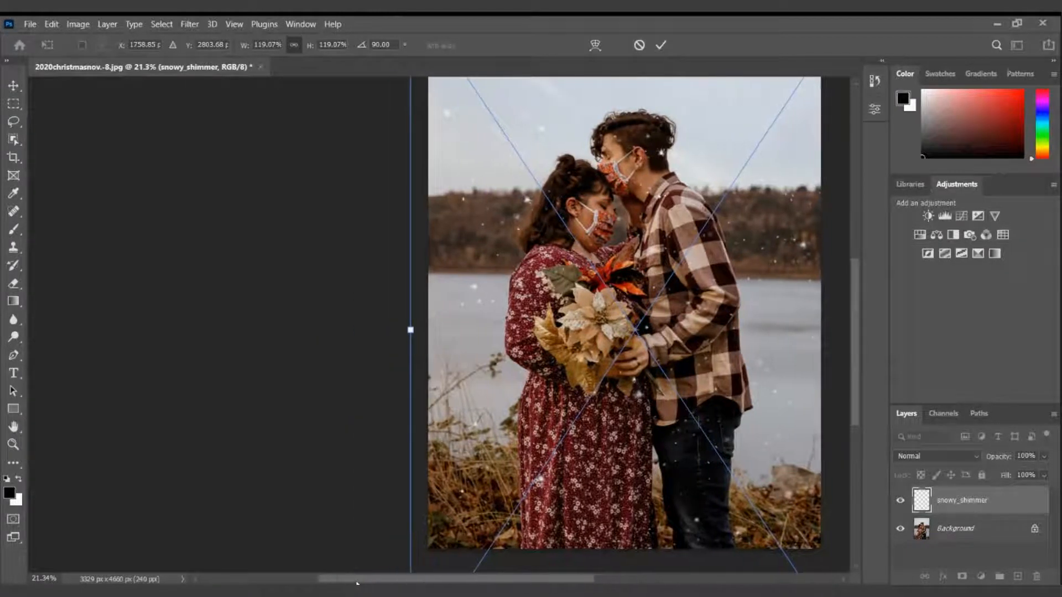
Step: Warp the upper part of the snow overlay, stretching its upper-left corner outward and shifting the flakes around the couple's heads and sky
click(599, 45)
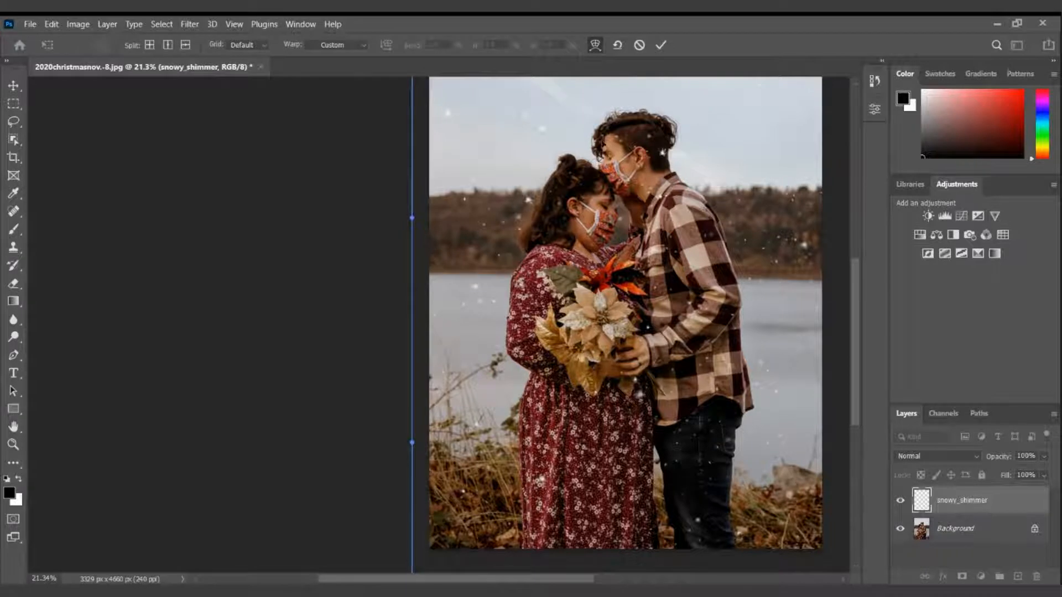
scroll(603, 143, up, 2)
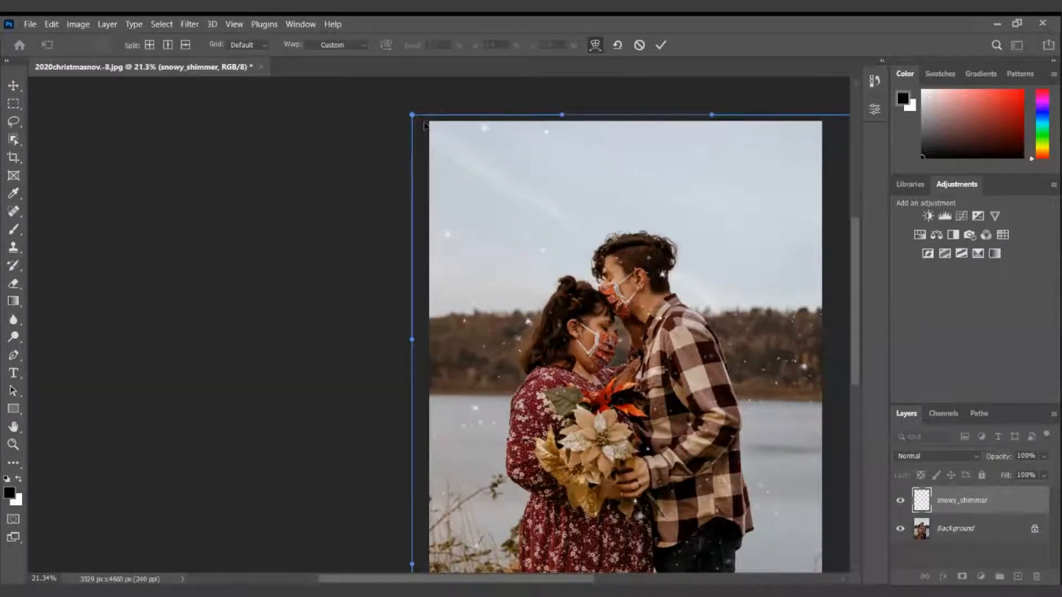
drag(412, 116, 357, 69)
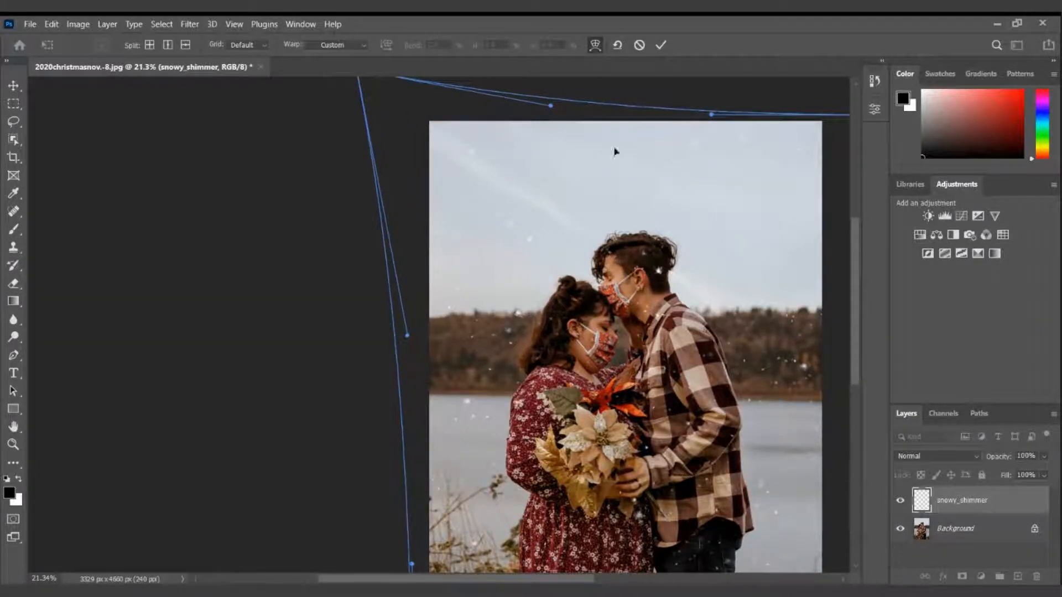
drag(698, 141, 614, 95)
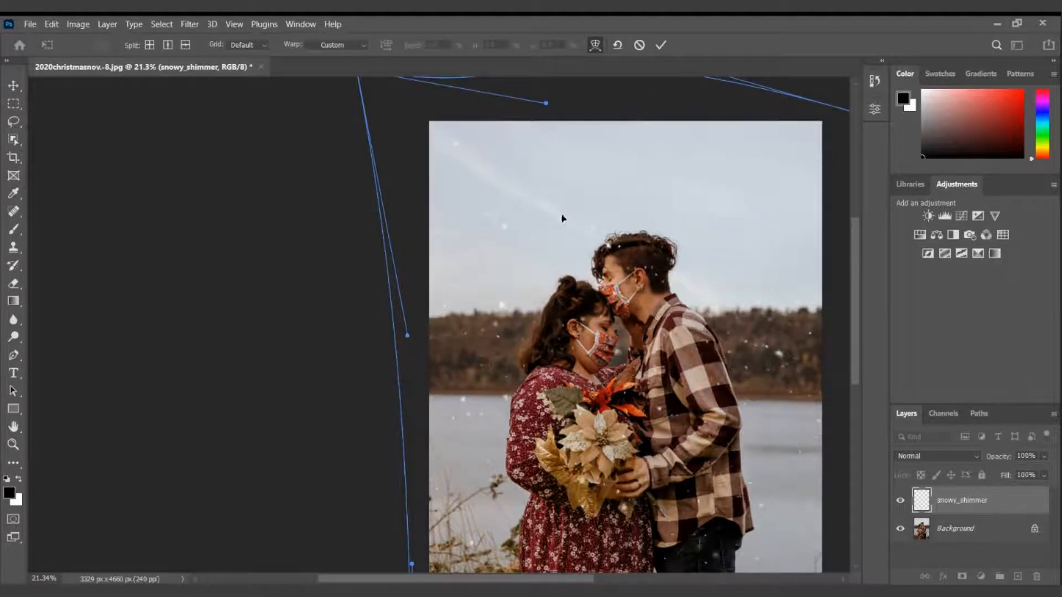
drag(820, 155, 816, 130)
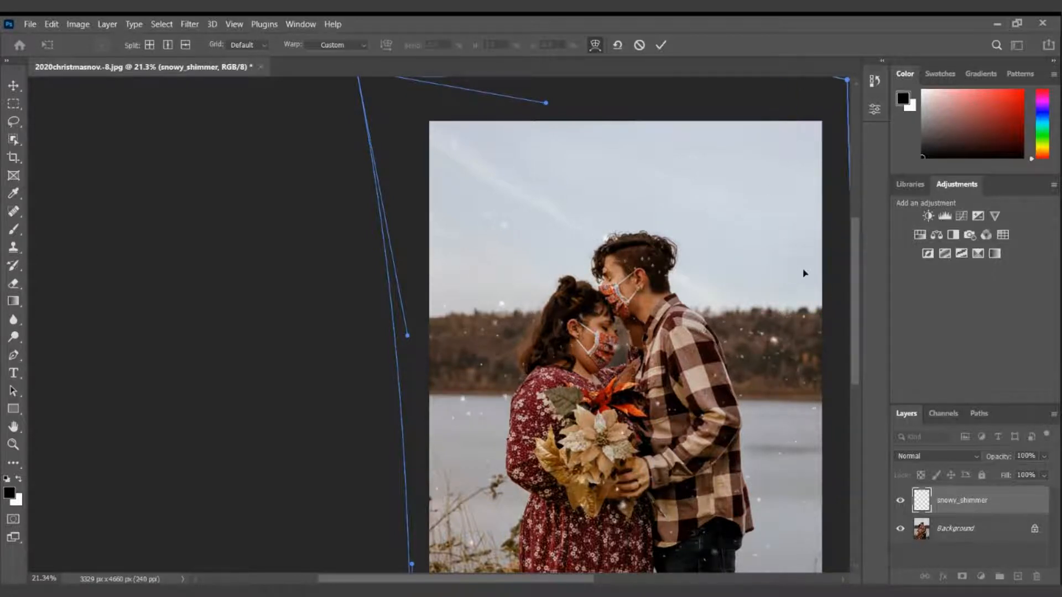
drag(804, 272, 817, 317)
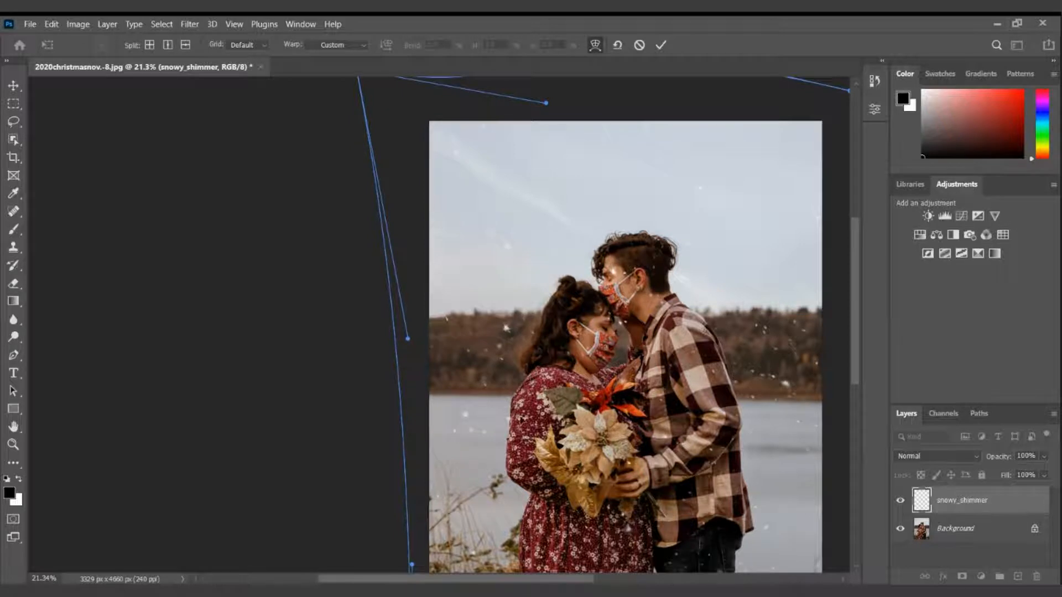
Step: Warp the lower part of the snow overlay, pulling its left edge outward and adjusting the flakes near the photo's bottom edge
scroll(478, 499, down, 1)
scroll(615, 532, down, 2)
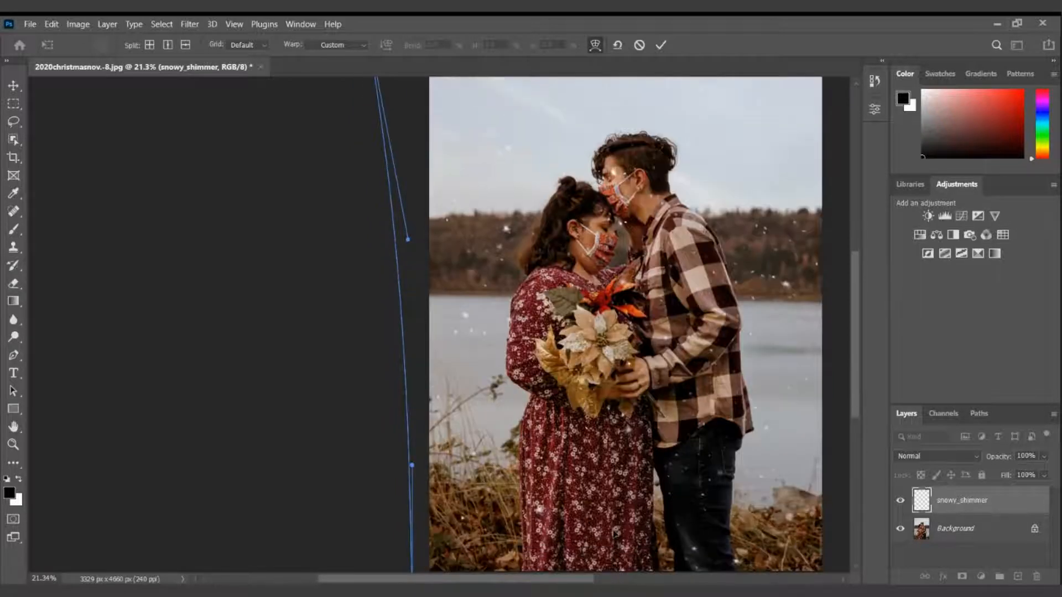
scroll(774, 506, down, 1)
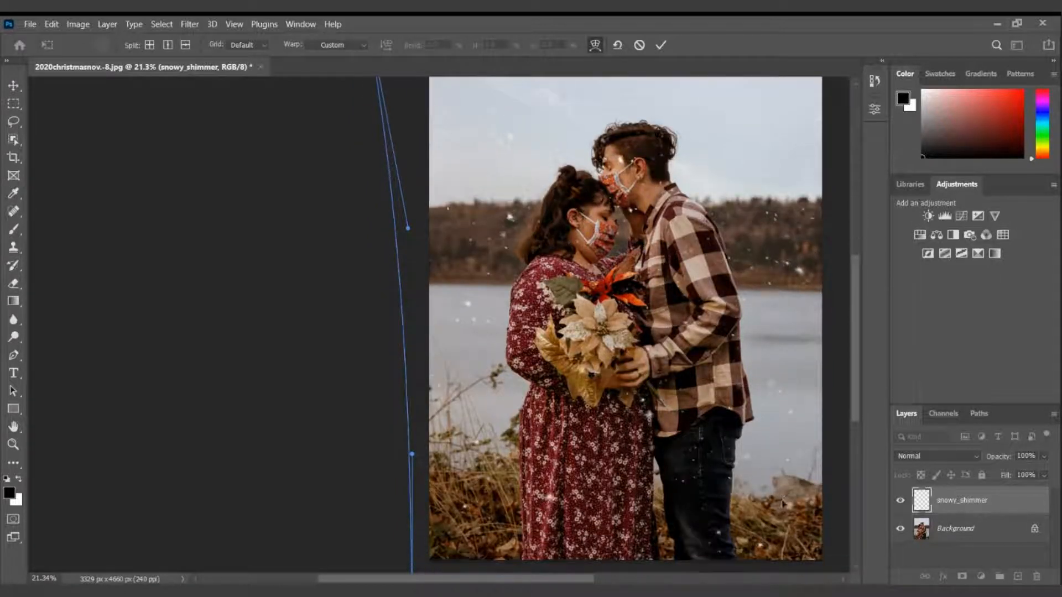
drag(411, 442, 357, 578)
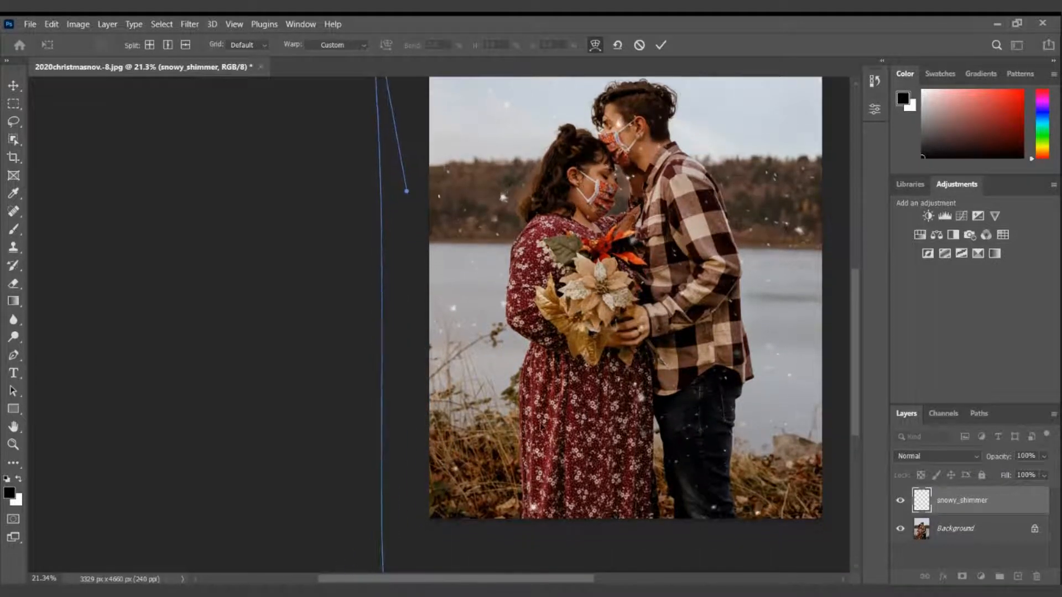
scroll(540, 424, up, 2)
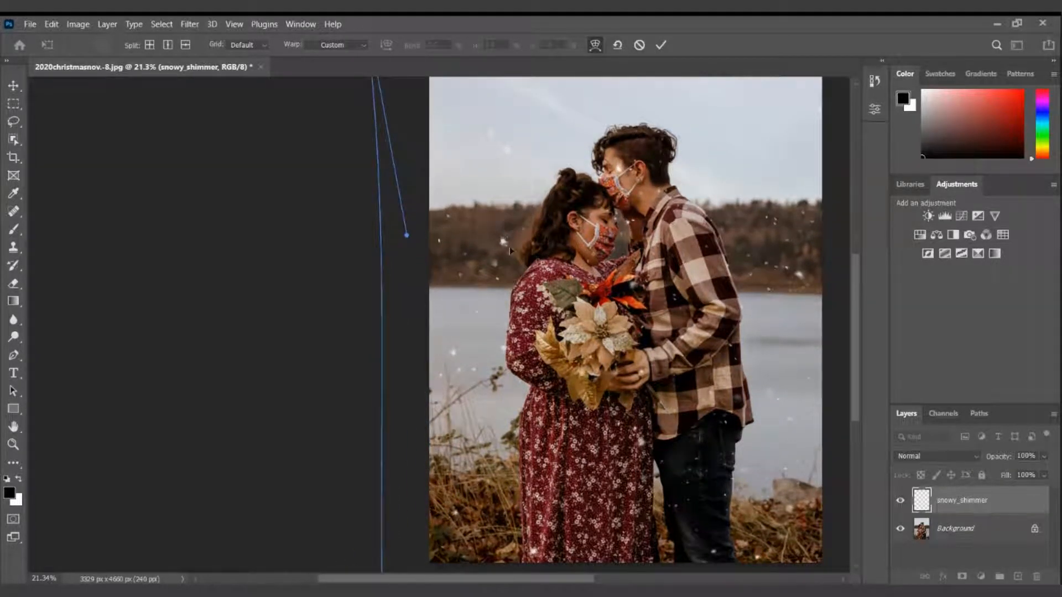
scroll(540, 422, down, 2)
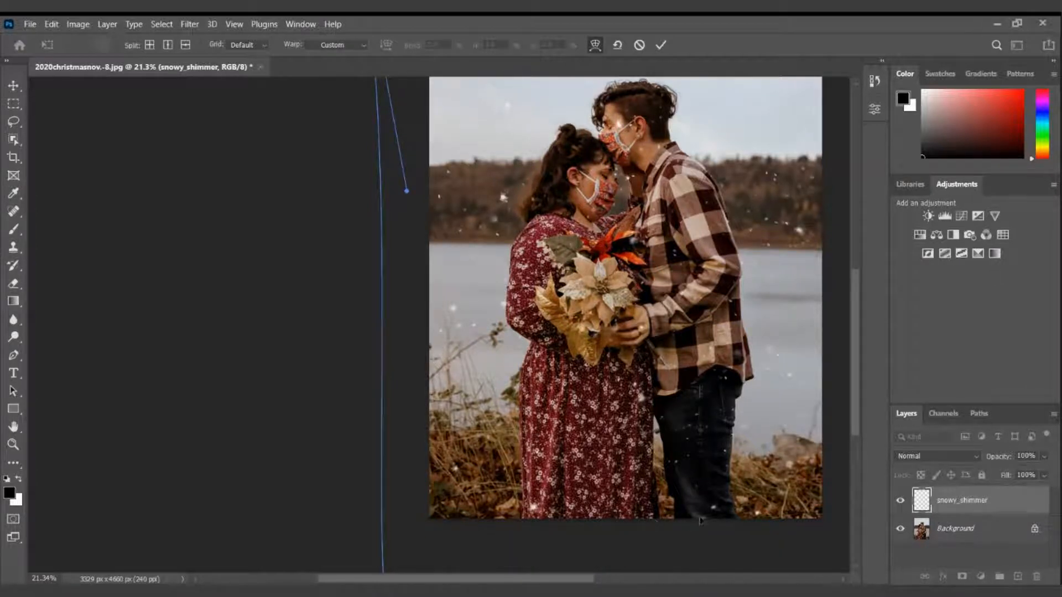
drag(511, 531, 539, 525)
Step: Fine-tune the warp along the left side of the snow overlay with small shifts and commit the transformation
scroll(539, 525, up, 1)
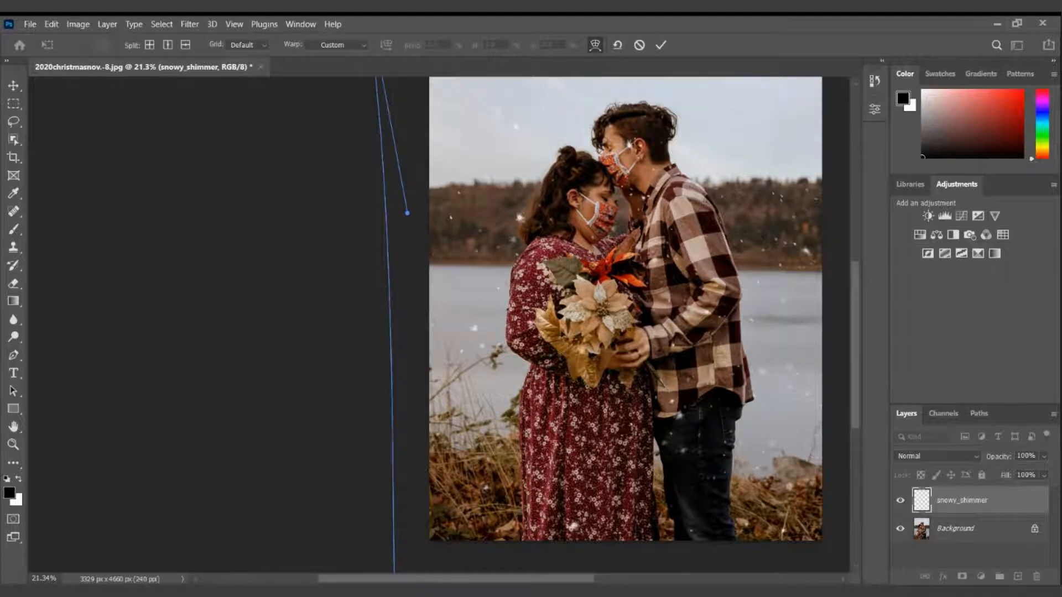
scroll(625, 321, up, 1)
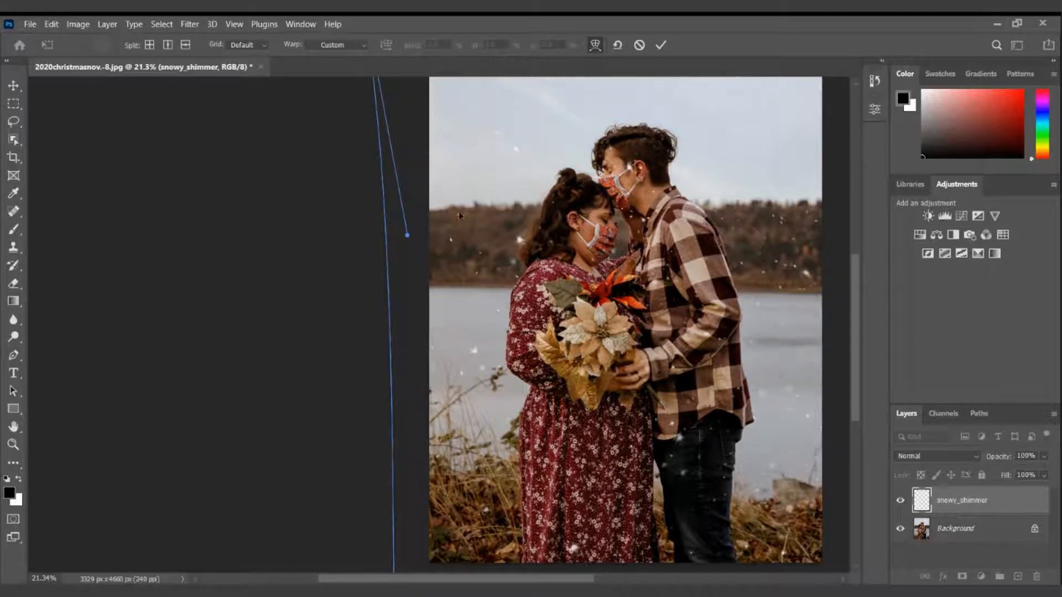
drag(448, 220, 443, 226)
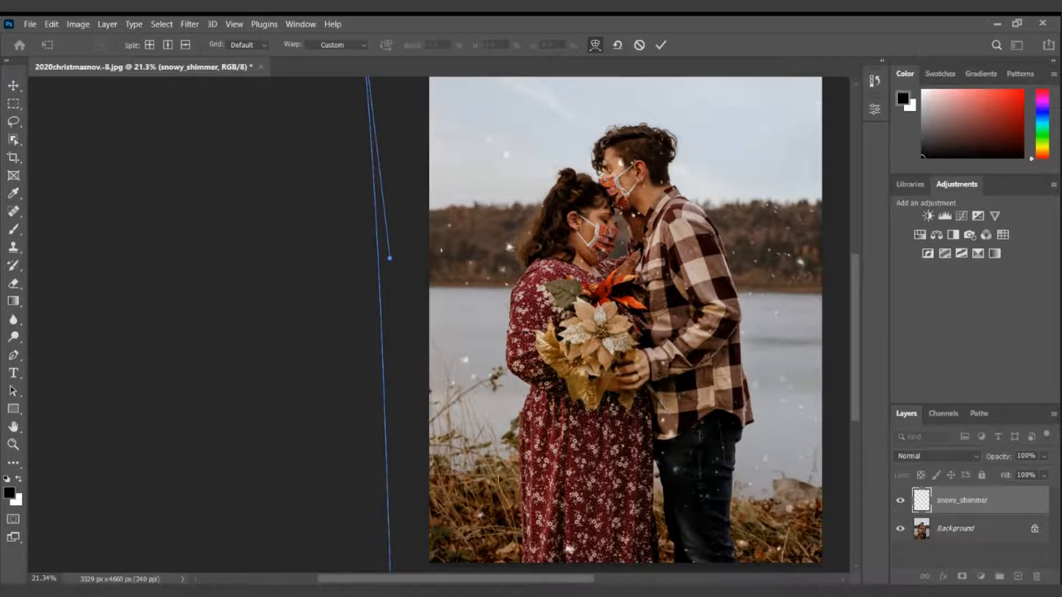
drag(496, 481, 493, 485)
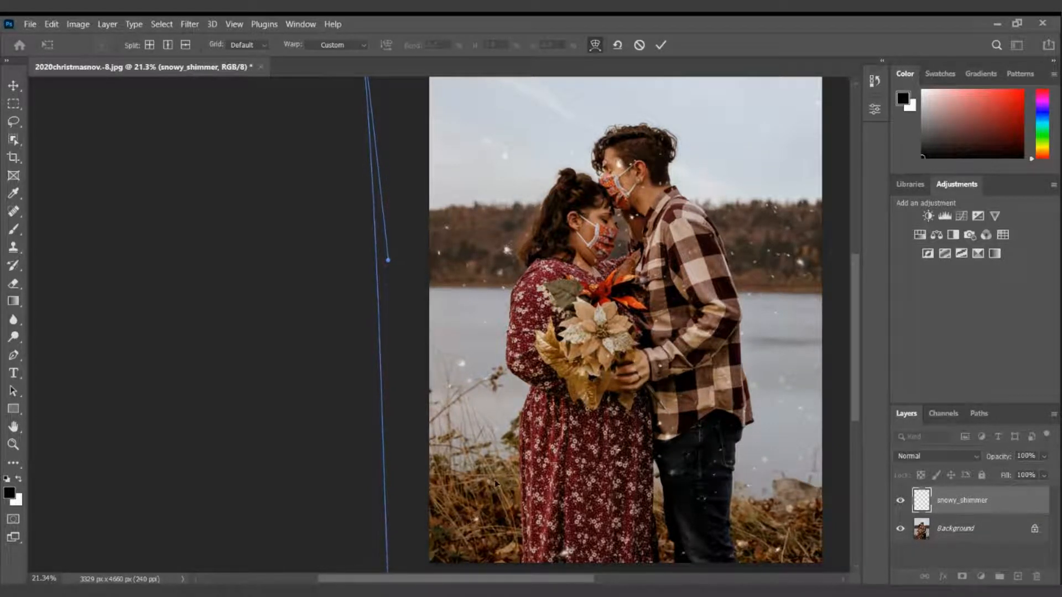
drag(644, 333, 644, 388)
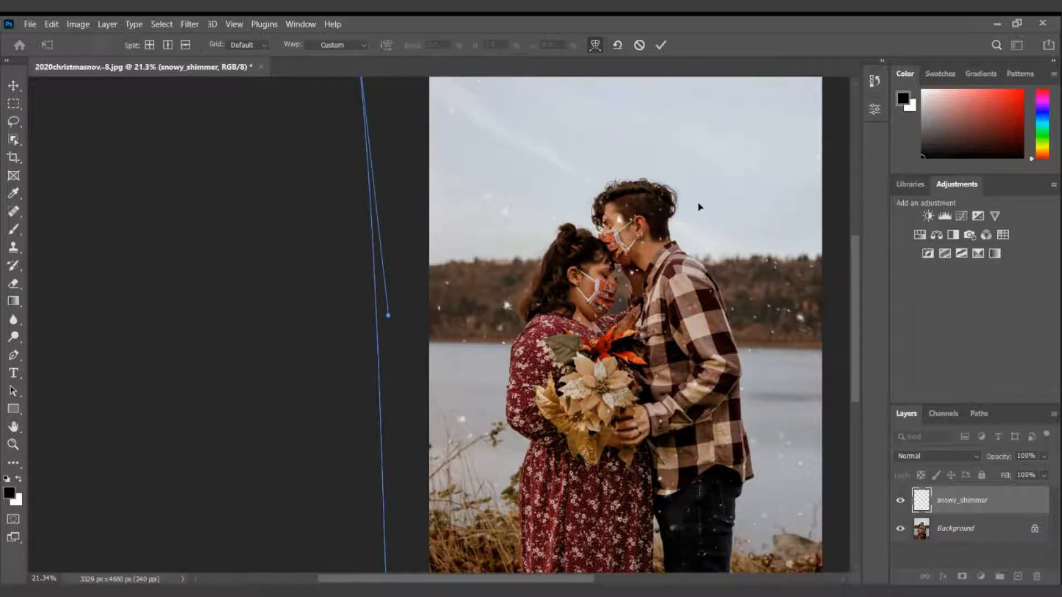
scroll(699, 207, down, 2)
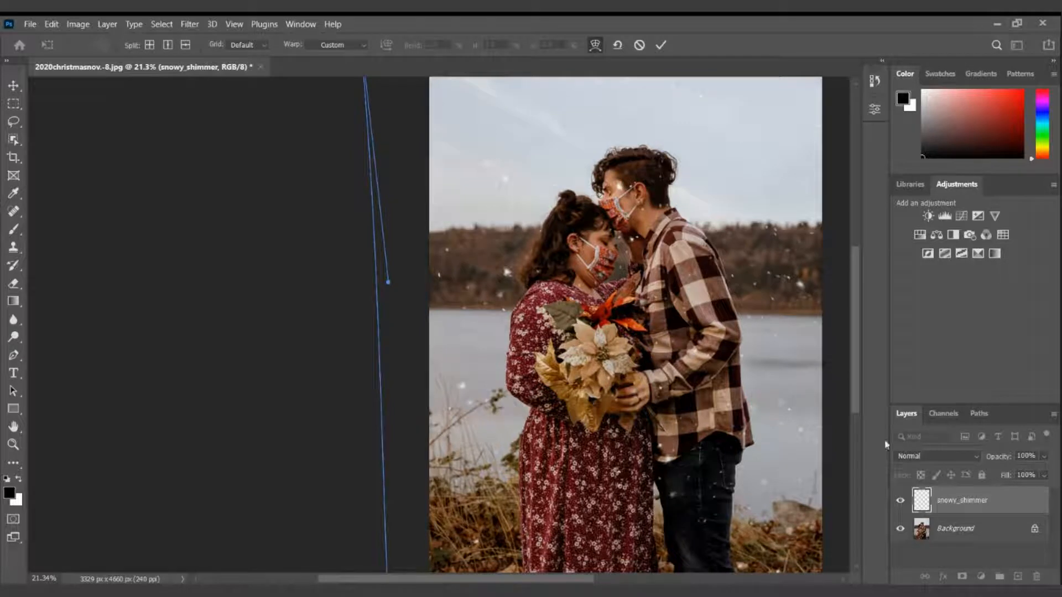
click(664, 48)
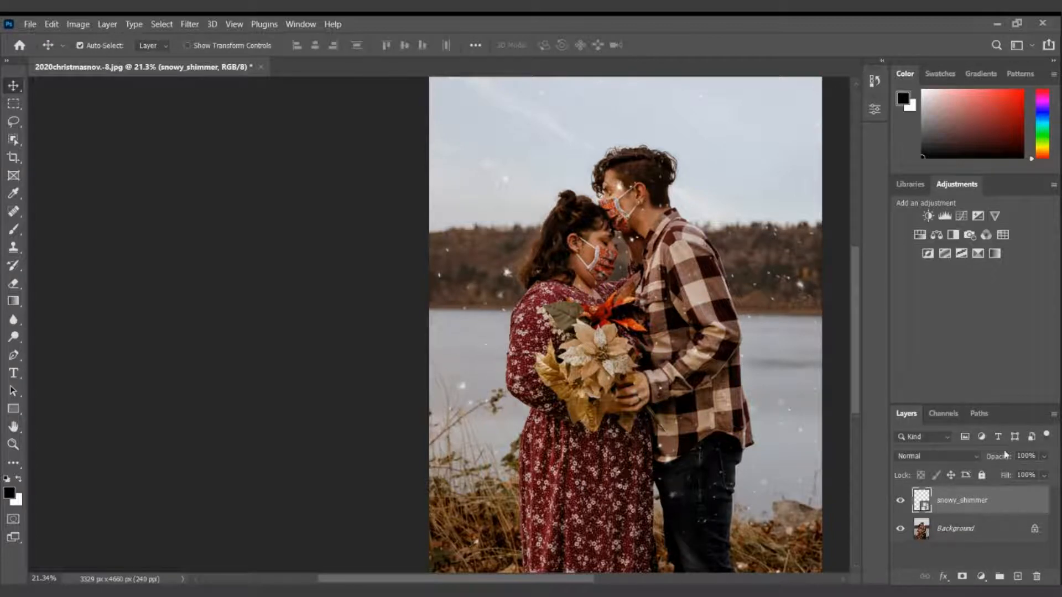
Step: Lower the snowy_shimmer layer's opacity to 70%
click(1044, 457)
drag(1048, 474, 1039, 475)
drag(1034, 475, 1032, 475)
click(836, 411)
click(834, 408)
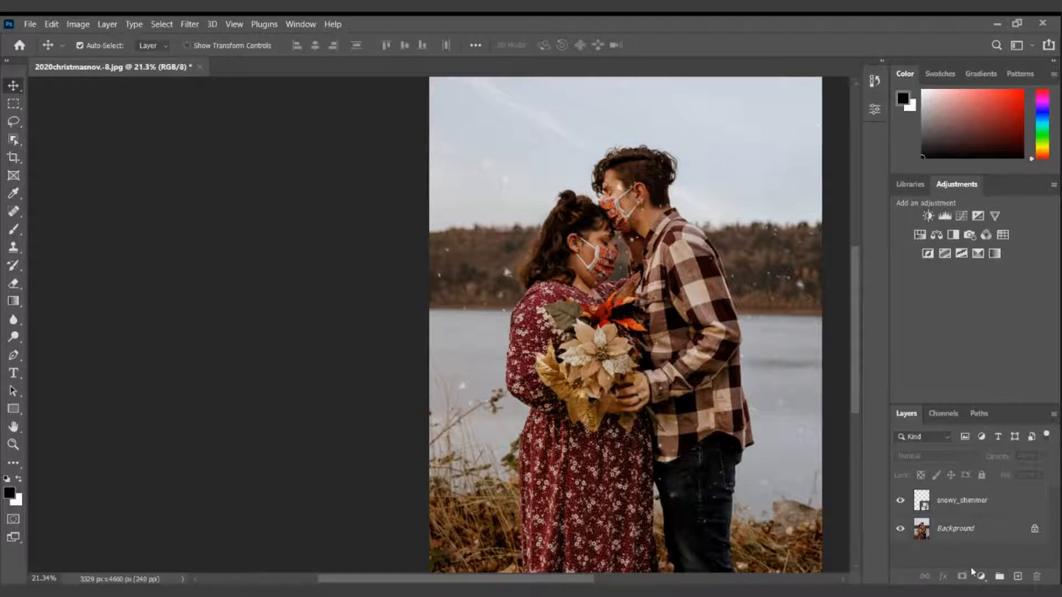
Step: Add a layer mask to the snowy_shimmer layer and ready the Brush tool with black as the foreground colour
click(994, 502)
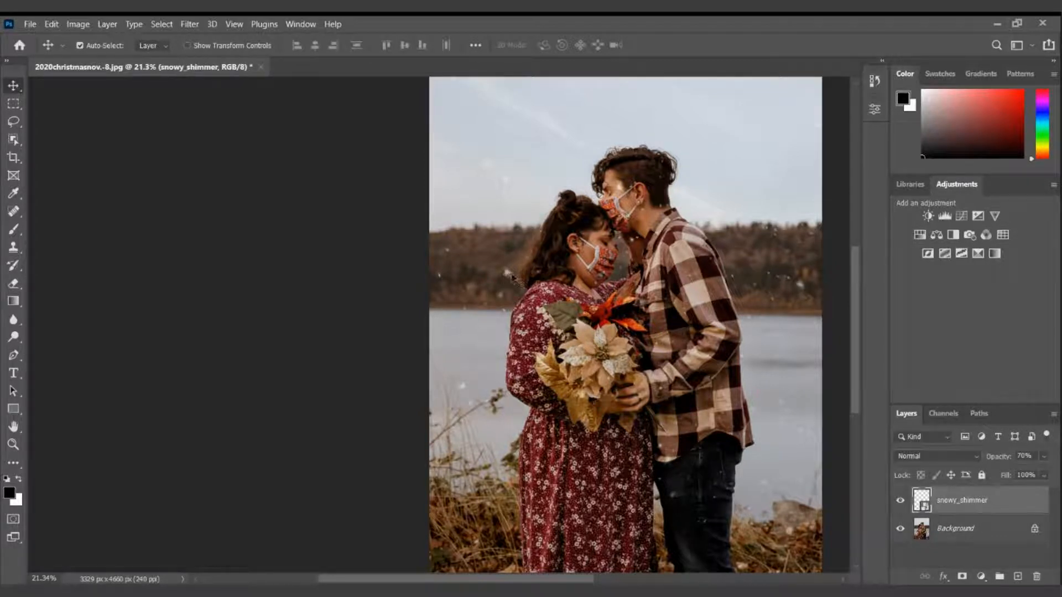
click(962, 576)
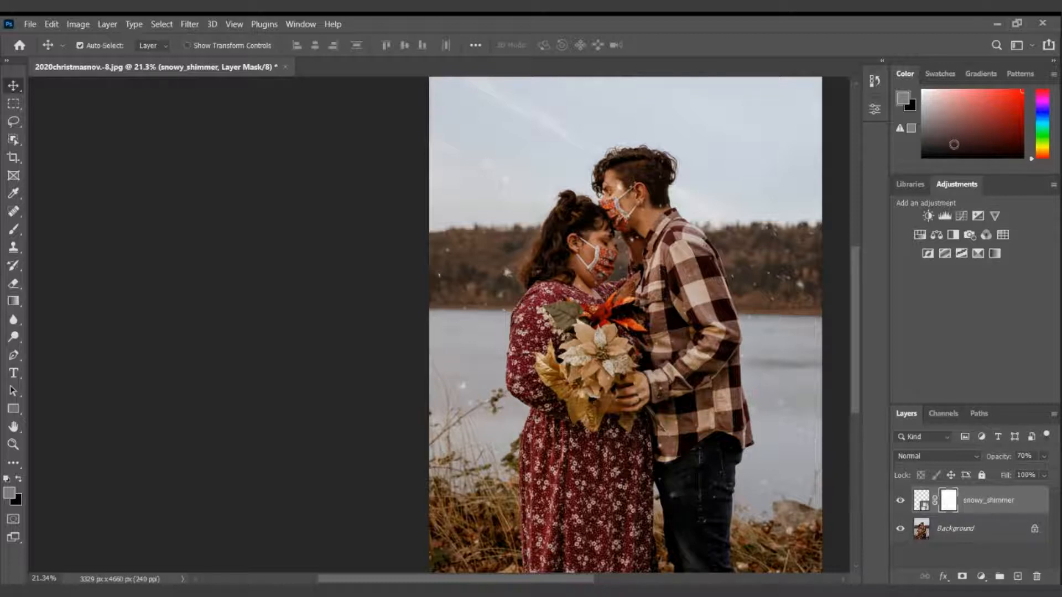
drag(953, 145, 916, 157)
click(14, 230)
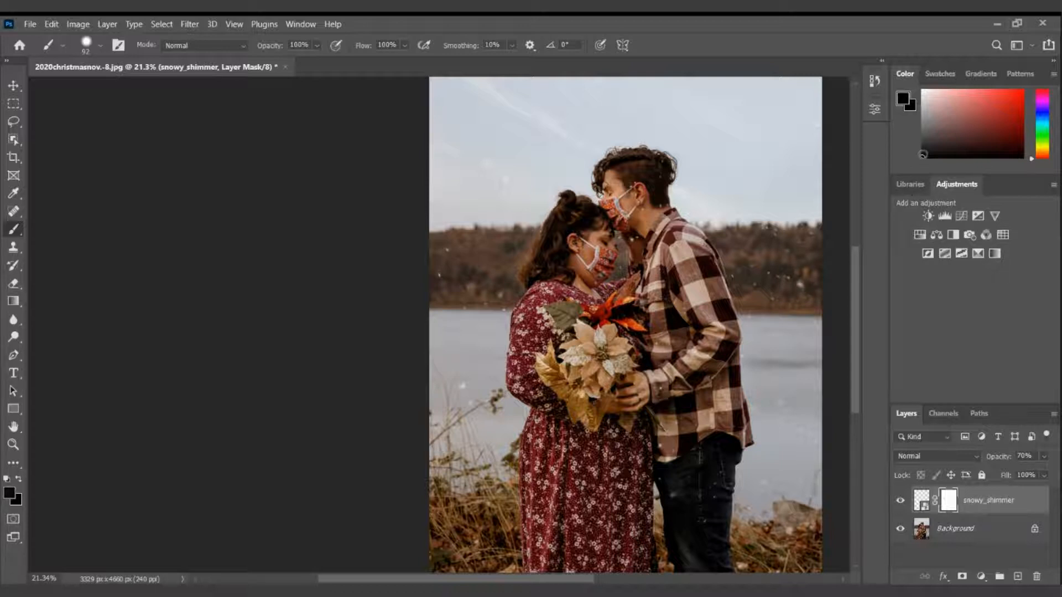
Step: Paint out snowflakes over the couple on the layer mask, changing the brush colour to grey, and reselect the overlay's own thumbnail
drag(922, 155, 986, 110)
scroll(567, 302, down, 2)
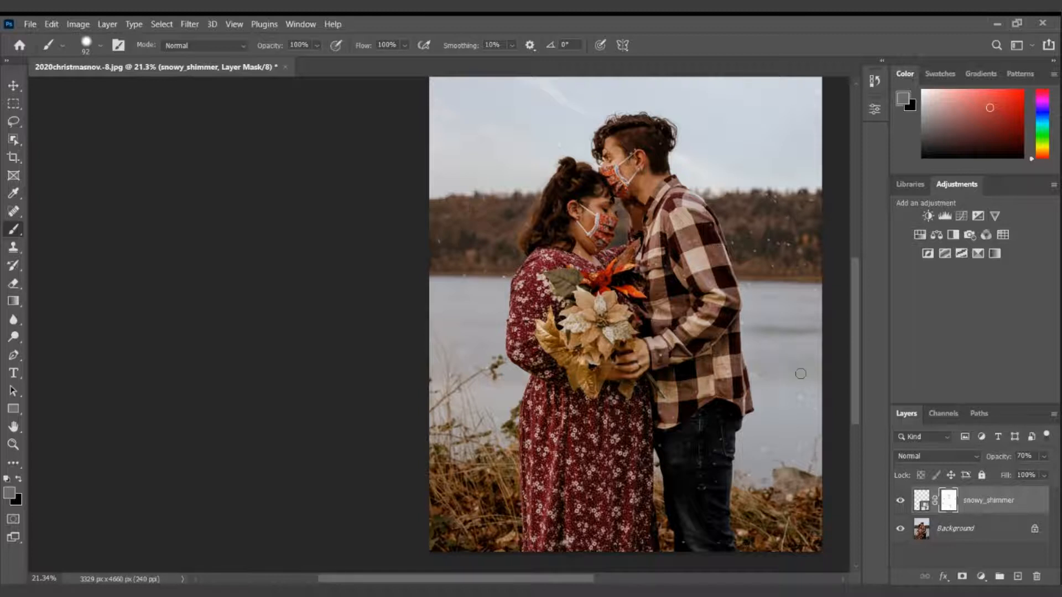
click(916, 501)
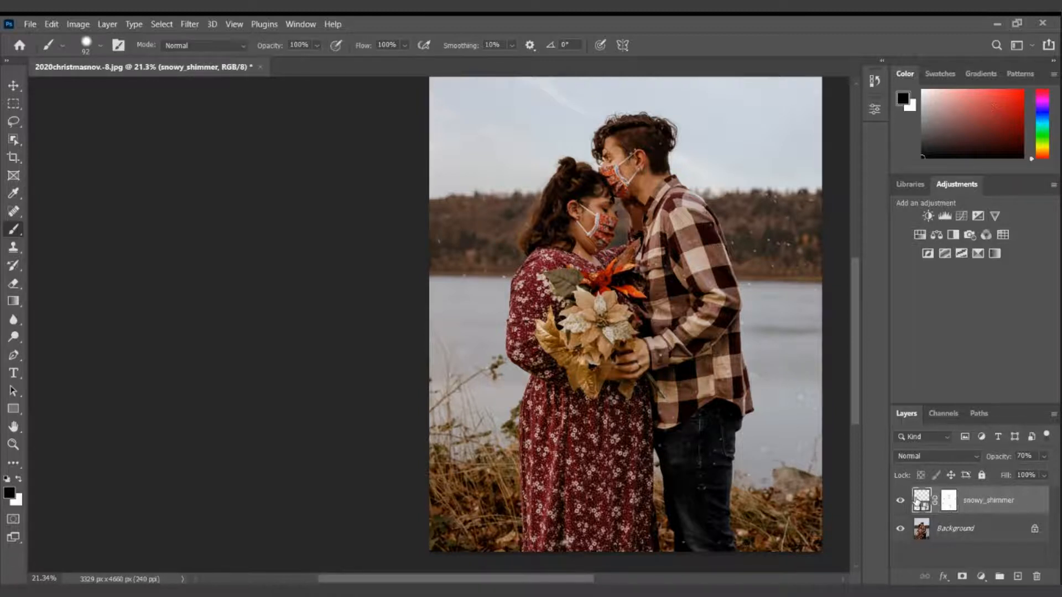
Step: Place the "scattered" snow overlay from the PhotoshopSnow folder into the portrait as an embedded layer
click(29, 25)
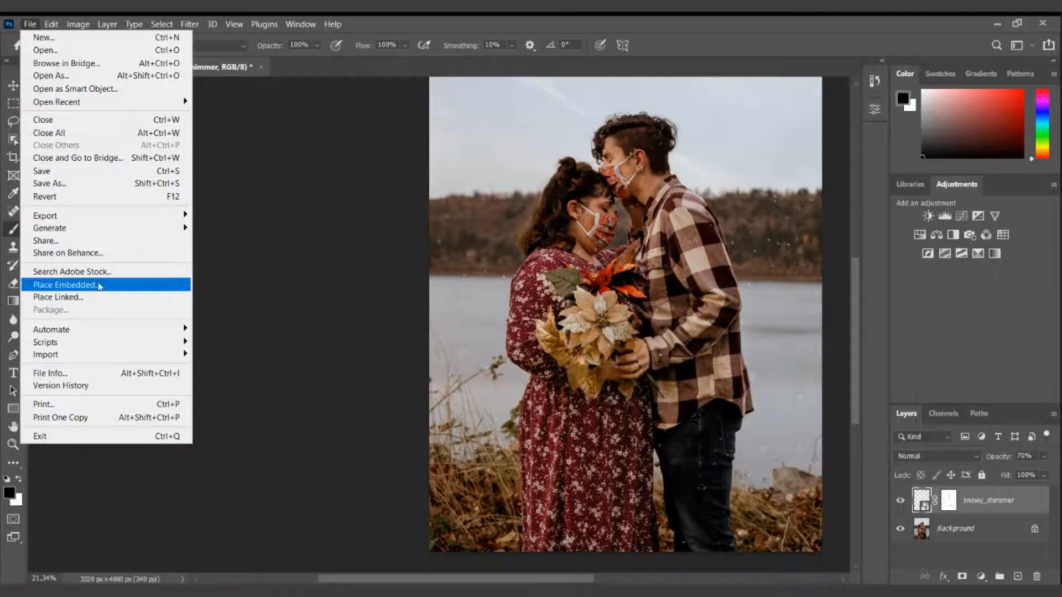
click(106, 288)
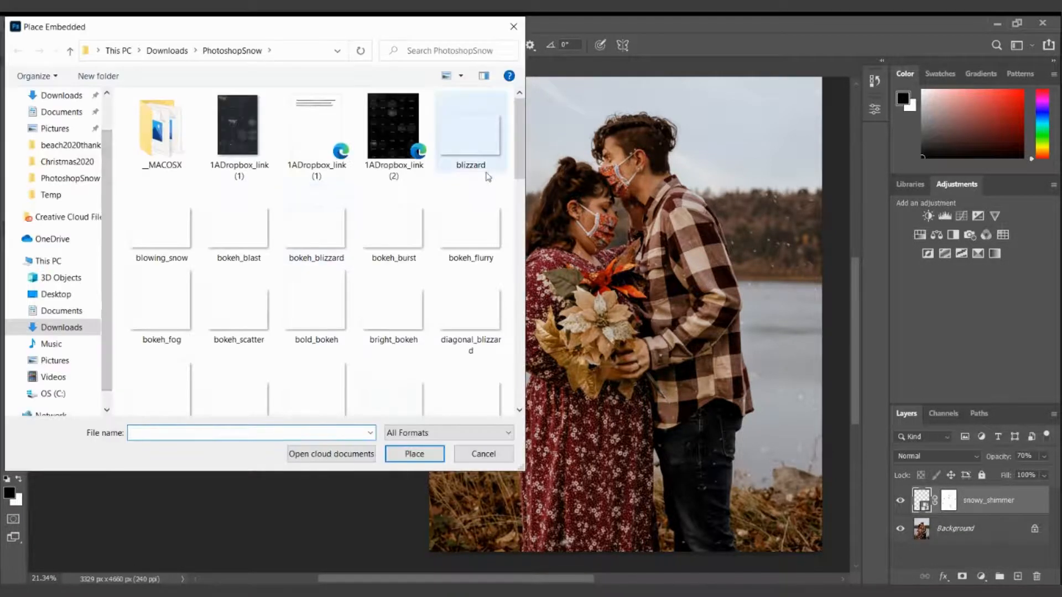
scroll(504, 158, down, 5)
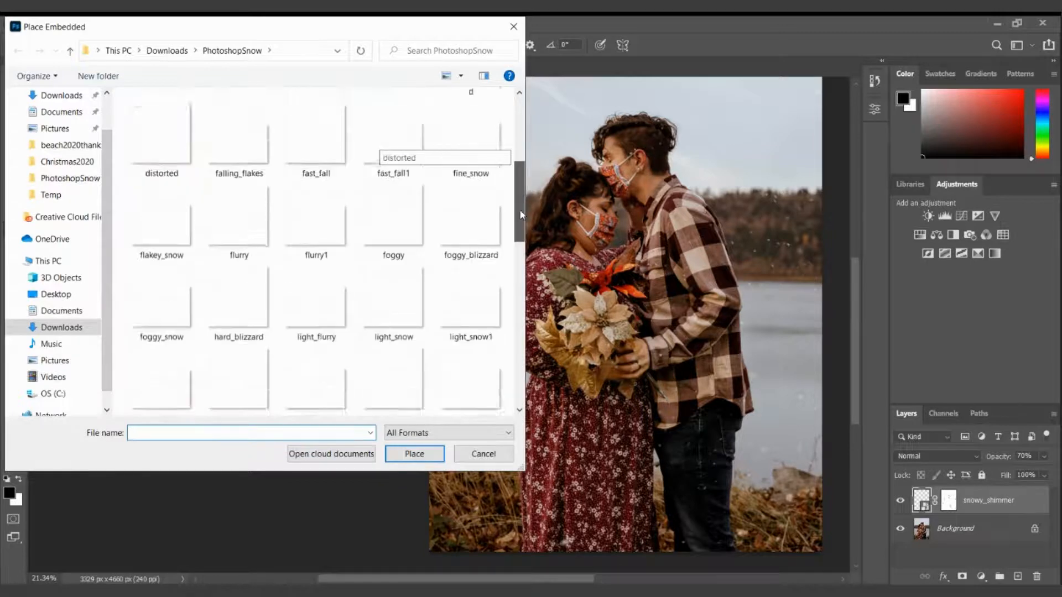
scroll(524, 236, down, 2)
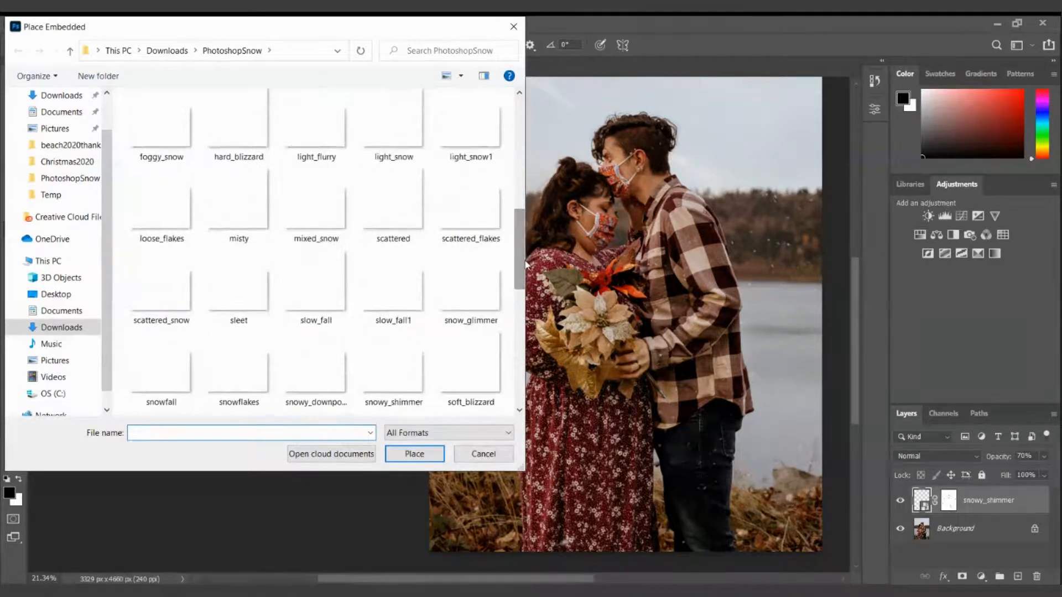
click(393, 204)
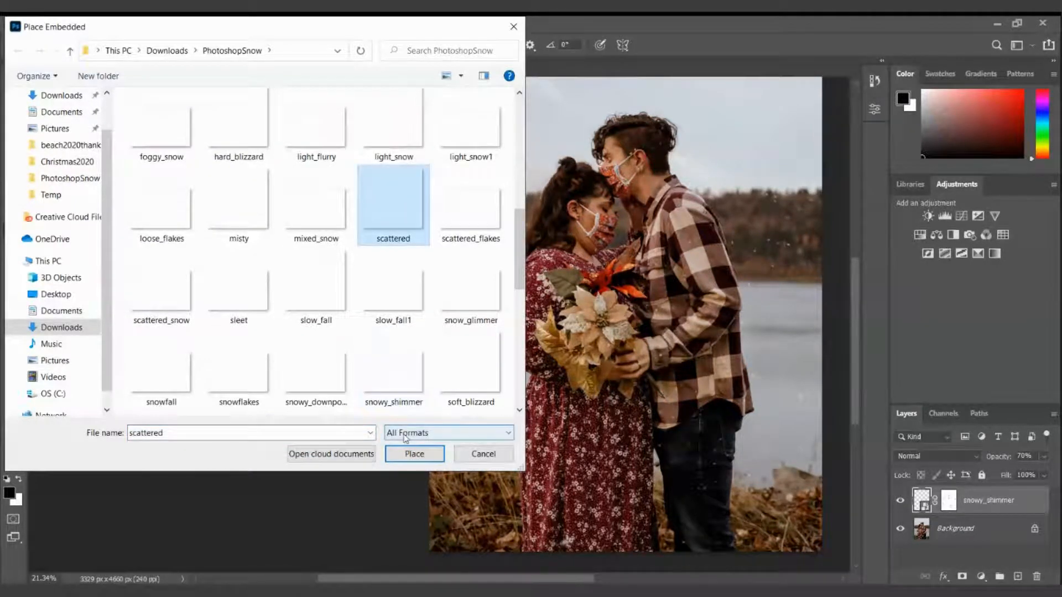
click(407, 455)
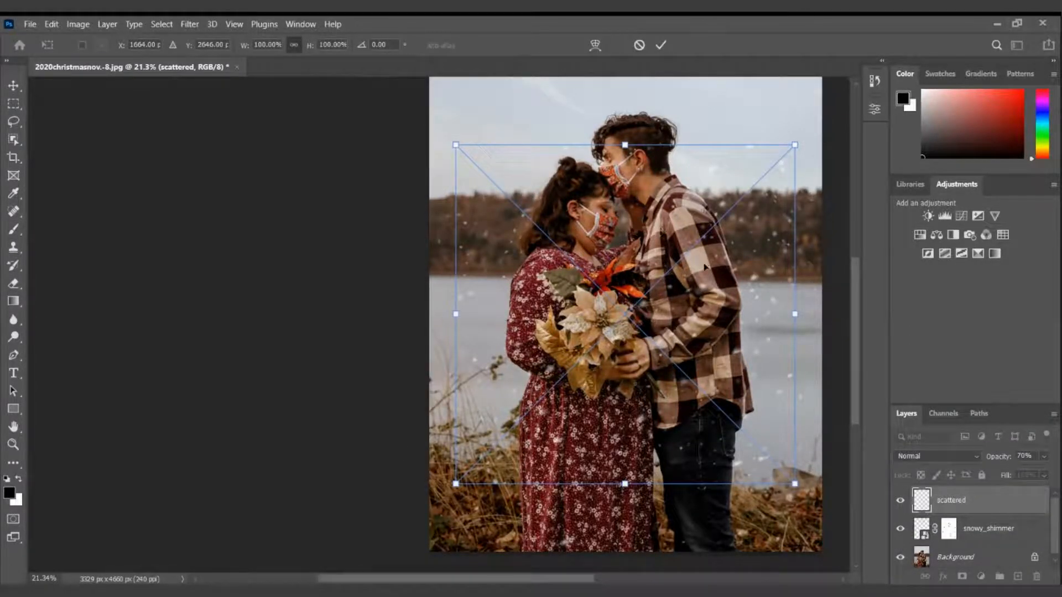
Step: Flip the scattered overlay horizontally and scale it proportionally to about 172% so it covers the whole photo
right_click(705, 267)
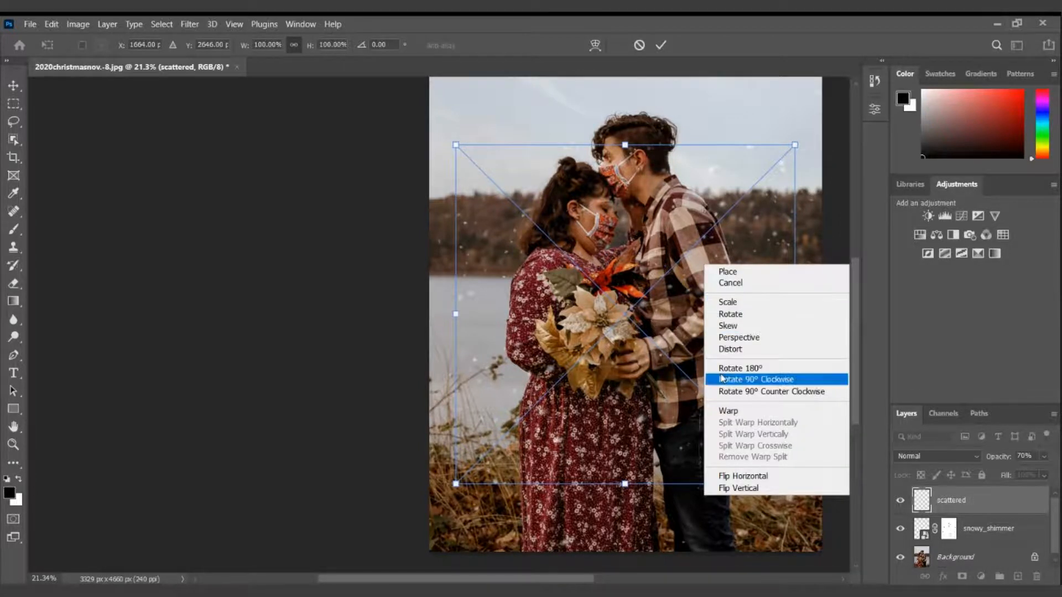
click(736, 476)
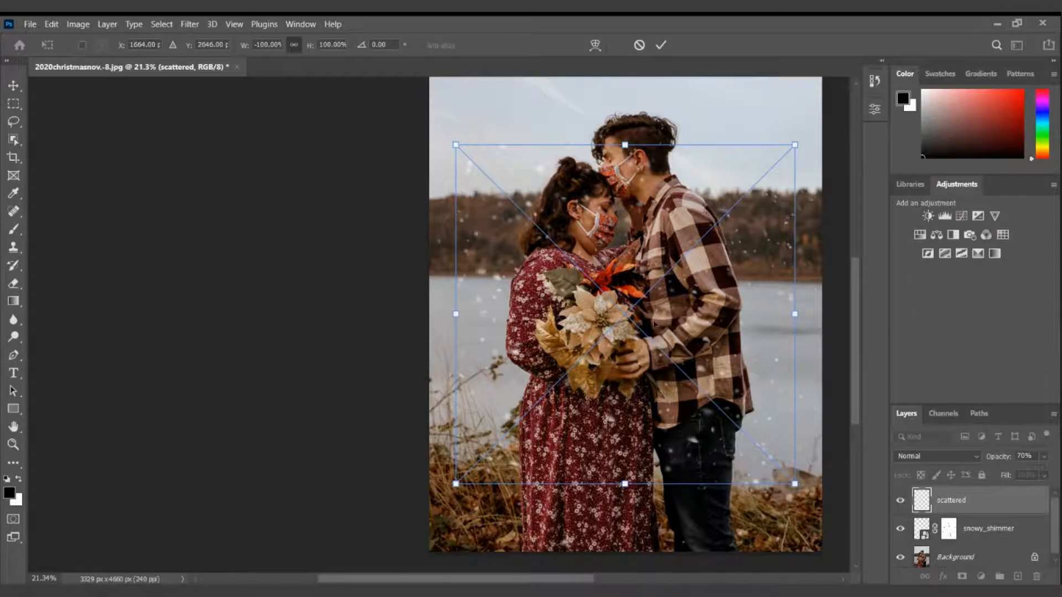
scroll(616, 276, up, 2)
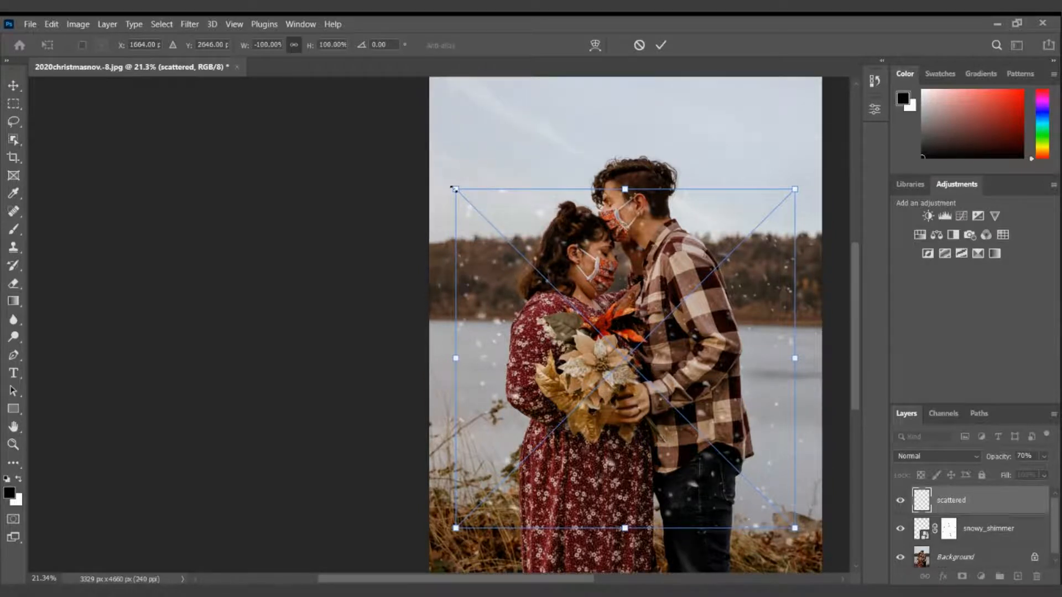
drag(452, 188, 288, 111)
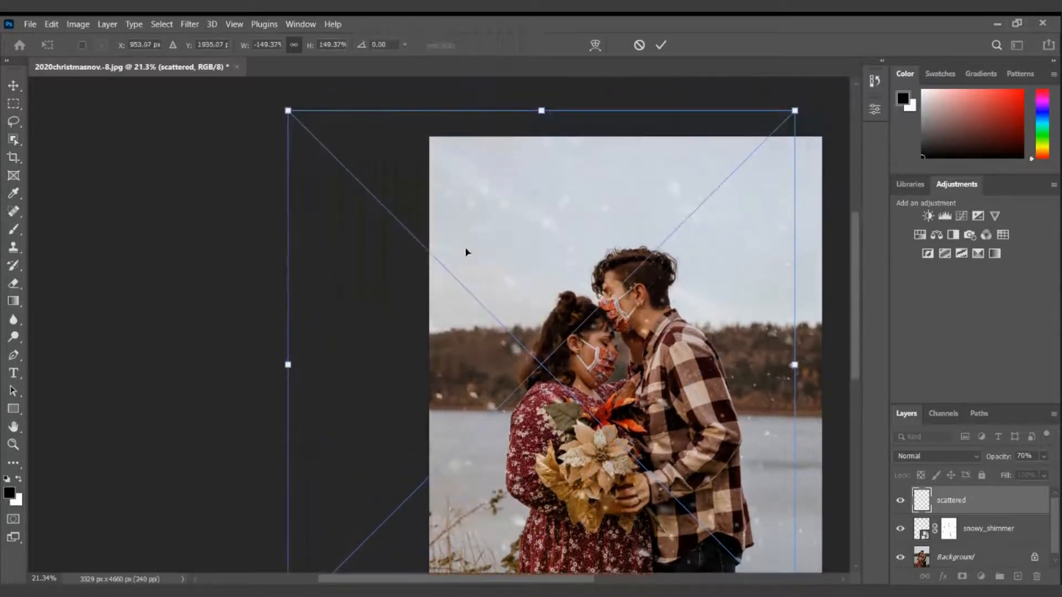
scroll(466, 253, down, 5)
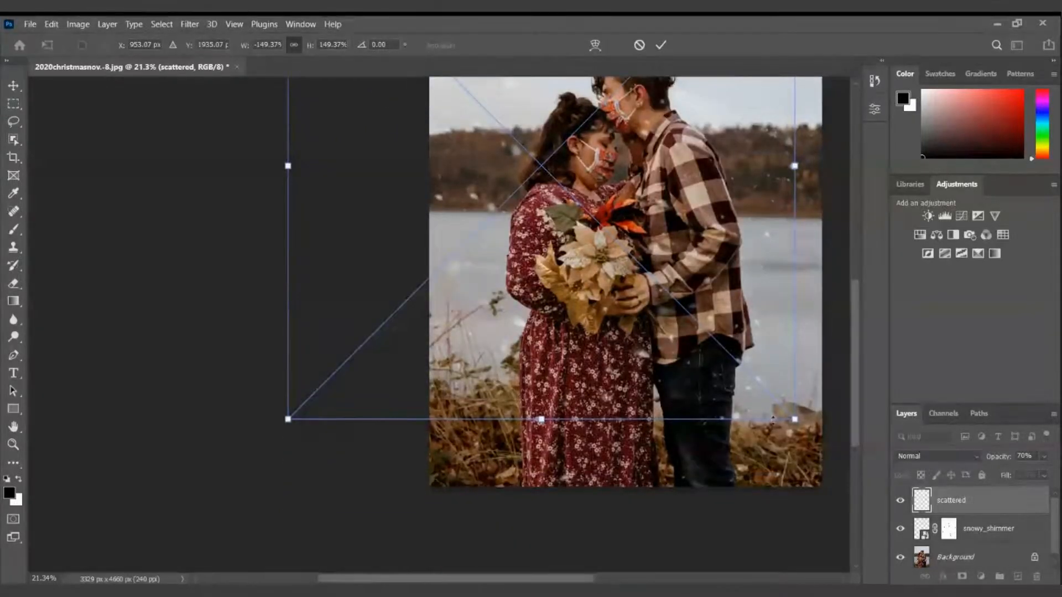
drag(794, 419, 855, 533)
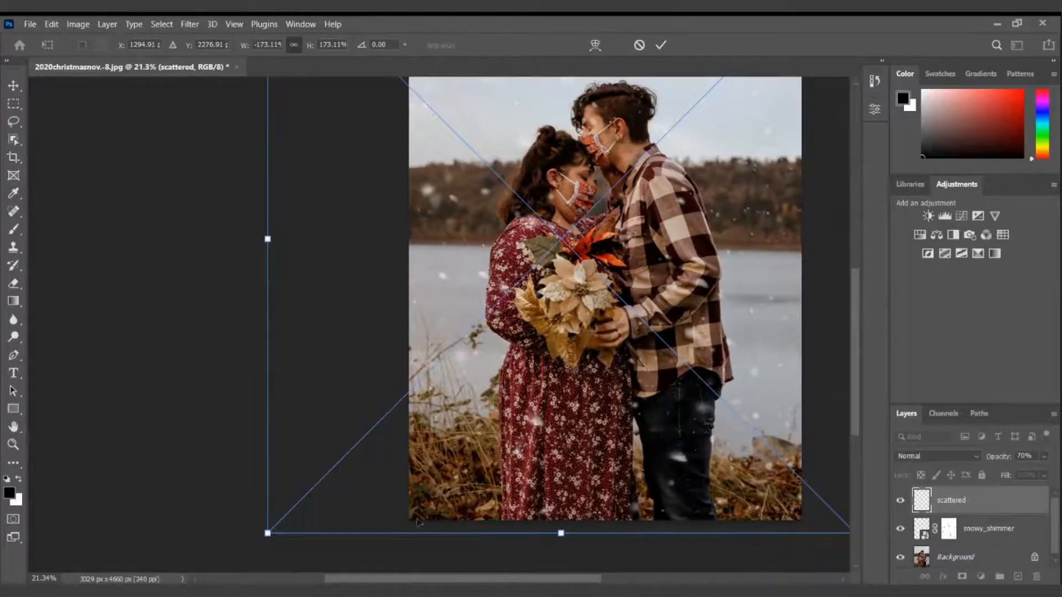
drag(267, 534, 272, 528)
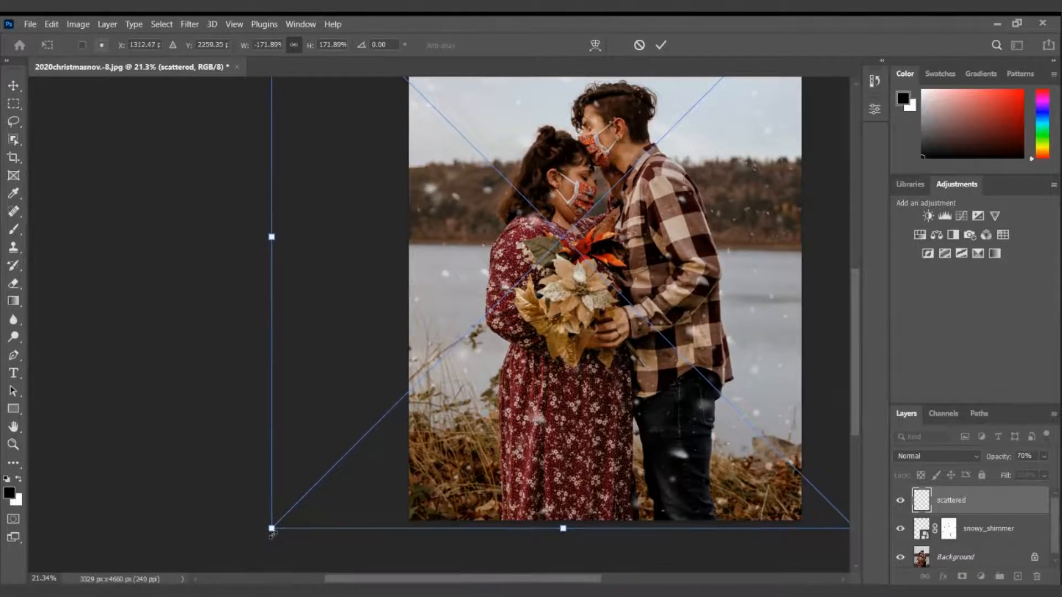
Step: Warp the scattered overlay, shifting its lower snowflakes slightly sideways and its bottom edge downward, and commit the transformation
click(595, 46)
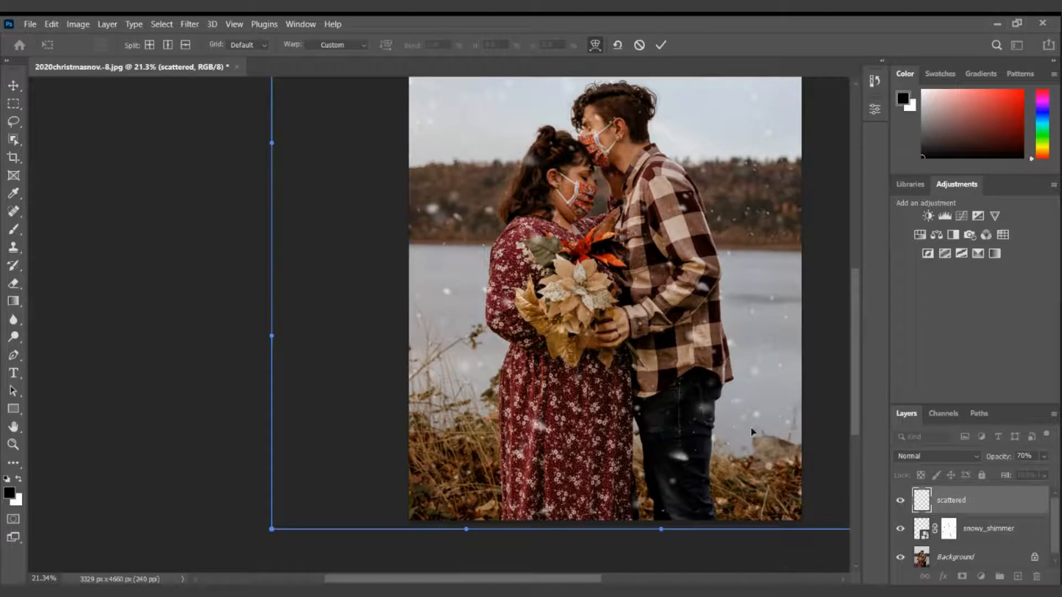
drag(752, 432, 767, 435)
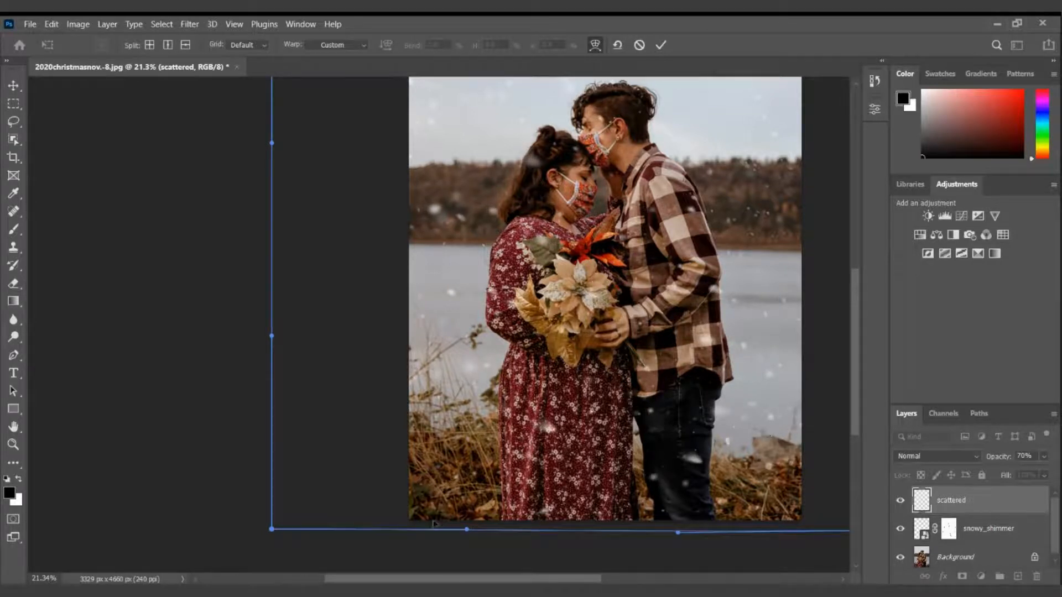
drag(434, 523, 440, 544)
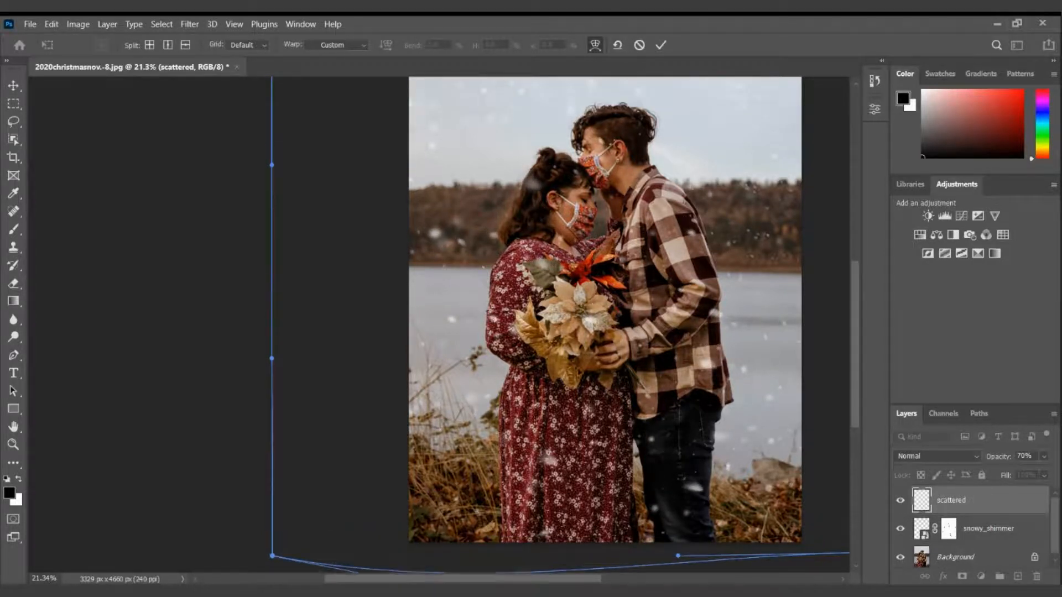
scroll(666, 203, up, 3)
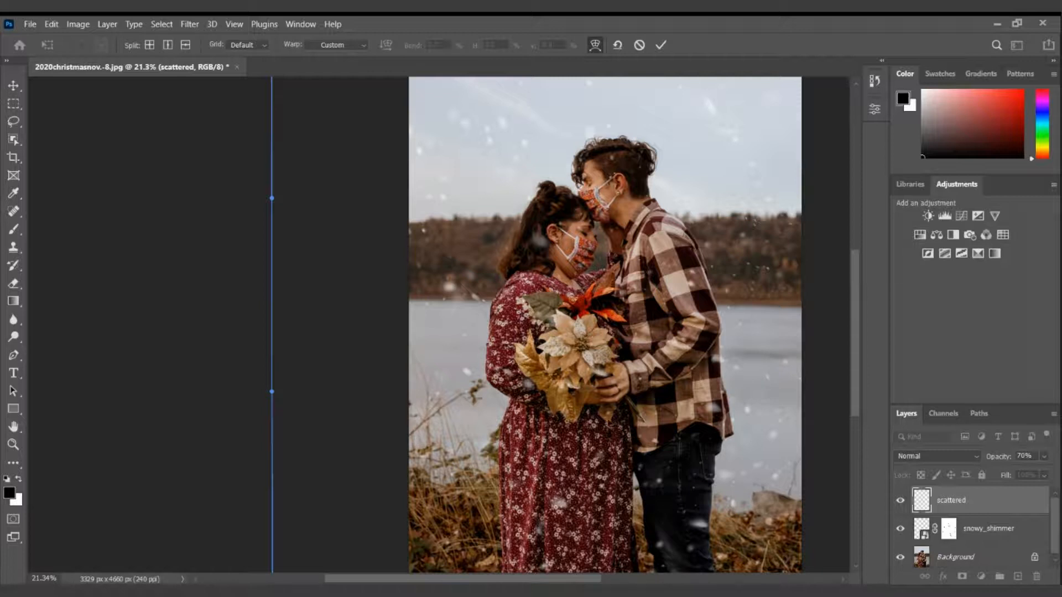
click(665, 45)
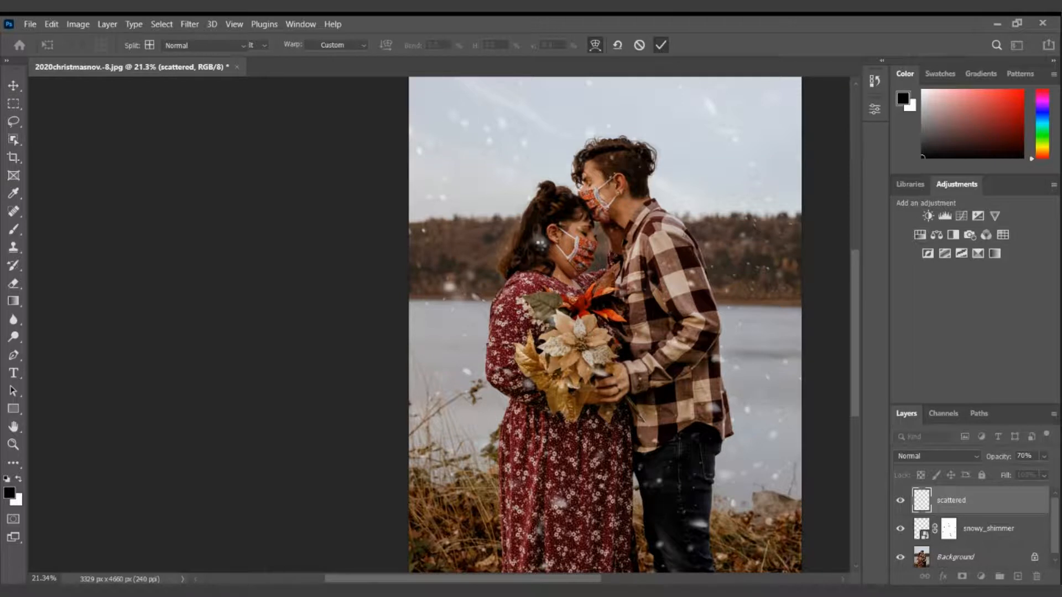
Step: Add a layer mask to the scattered layer and brush over the snowflakes on the couple in black and grey to hide or soften them
key(b)
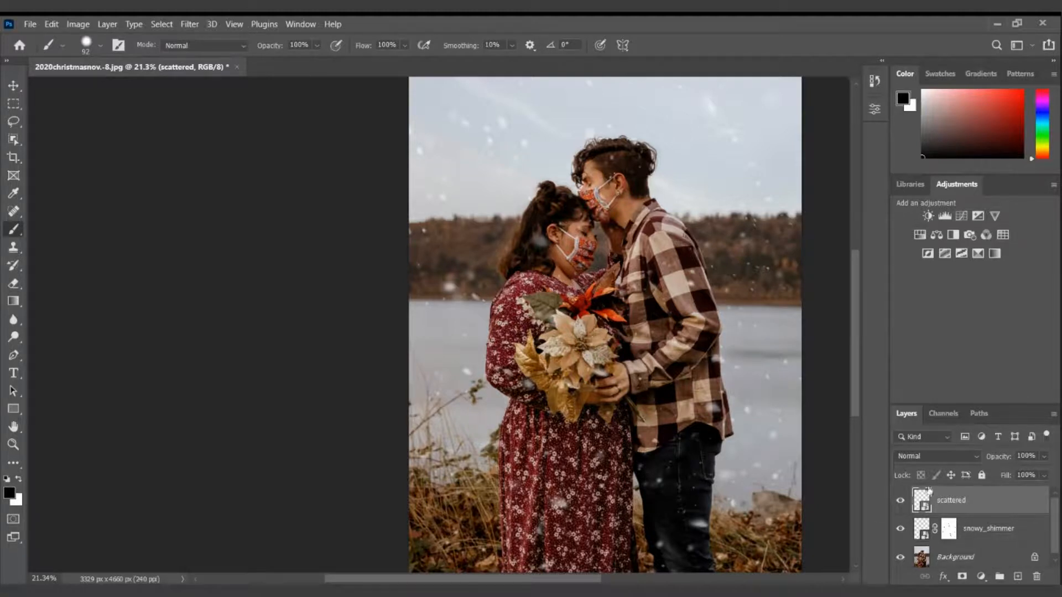
click(963, 577)
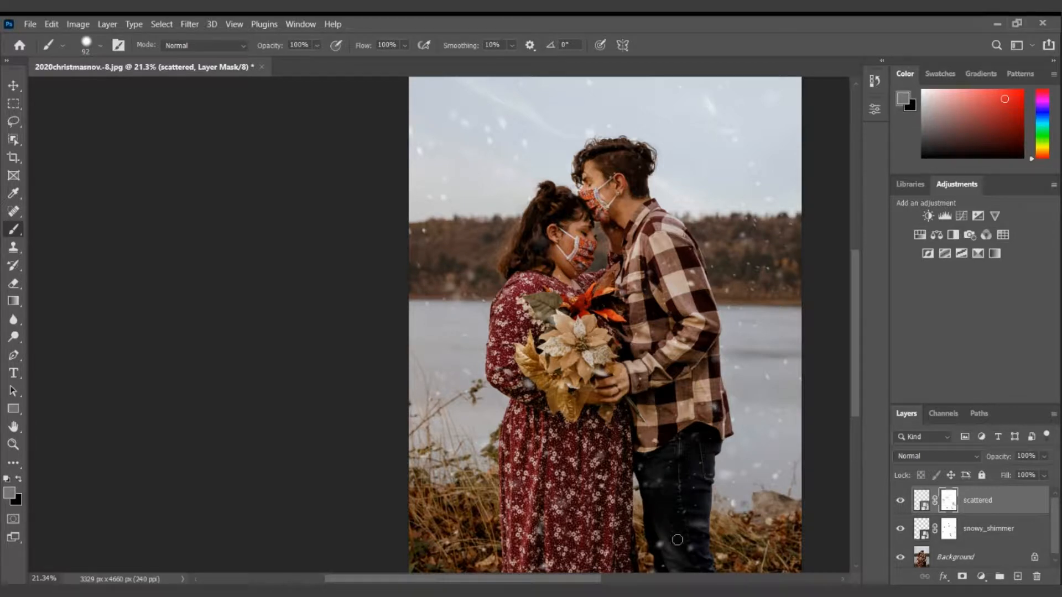
scroll(663, 542, down, 2)
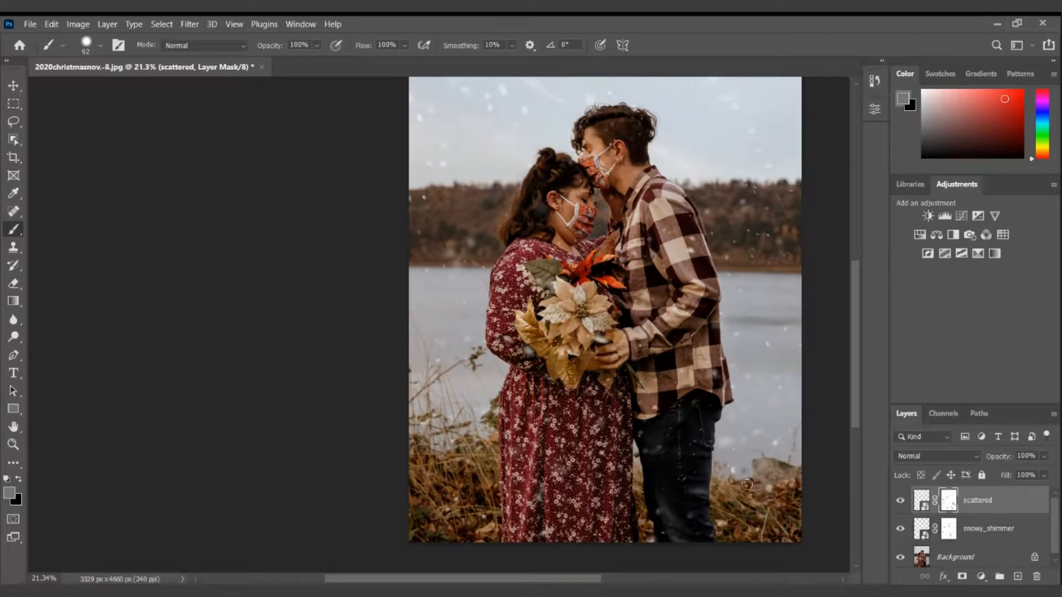
scroll(803, 505, up, 1)
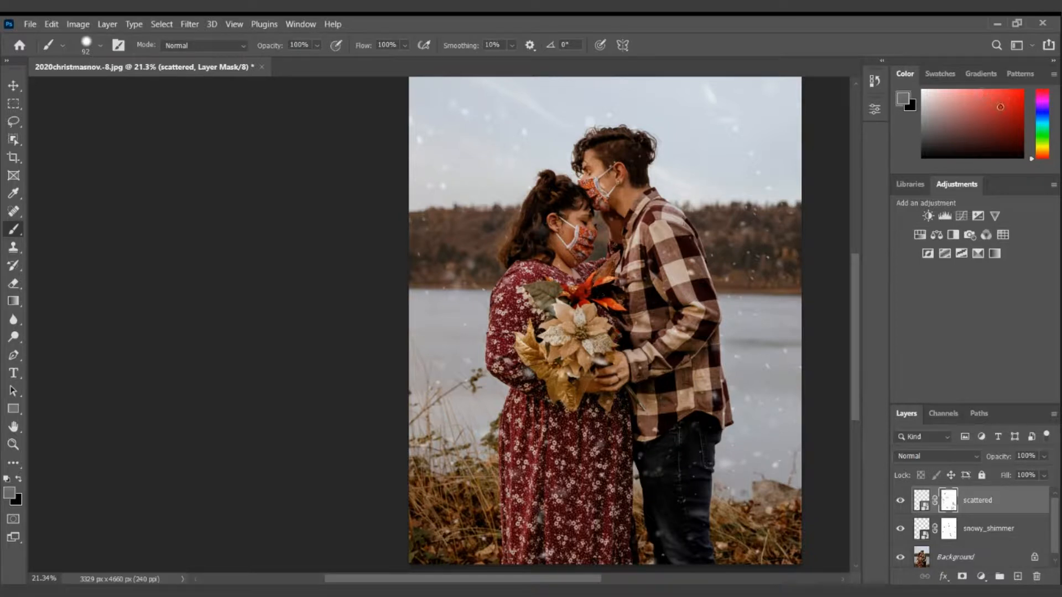
Step: Change the brush colour to a darker grey and make the scattered layer's mask active after checking the snowy_shimmer mask
drag(992, 107, 949, 133)
click(949, 530)
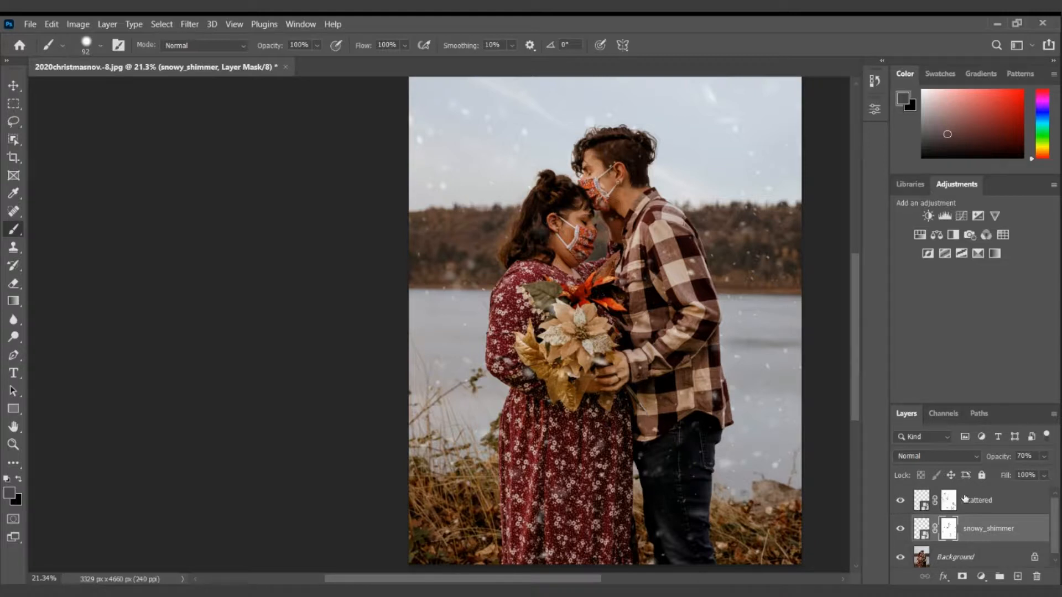
click(950, 499)
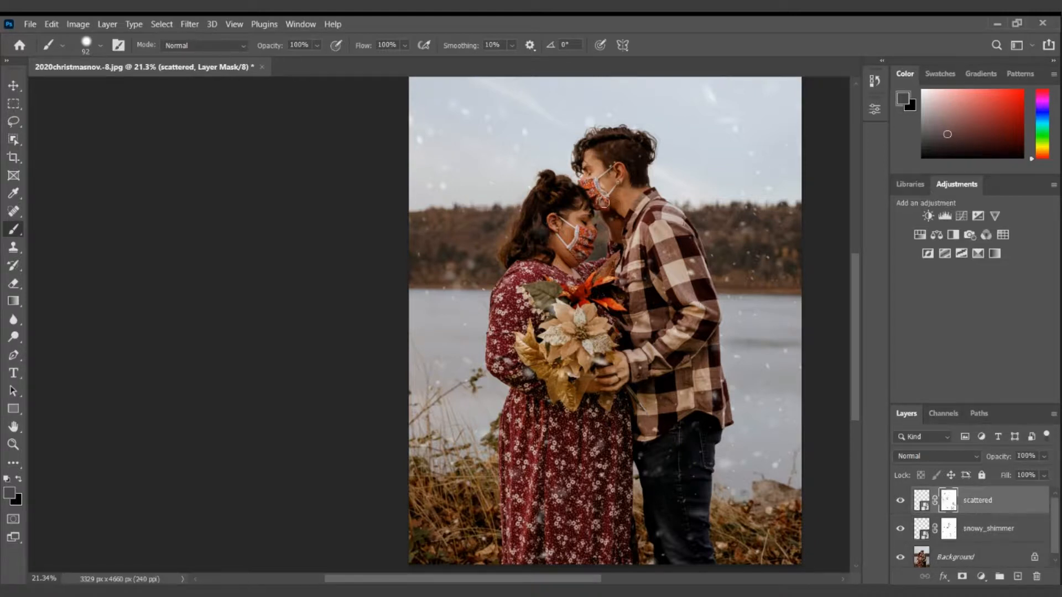